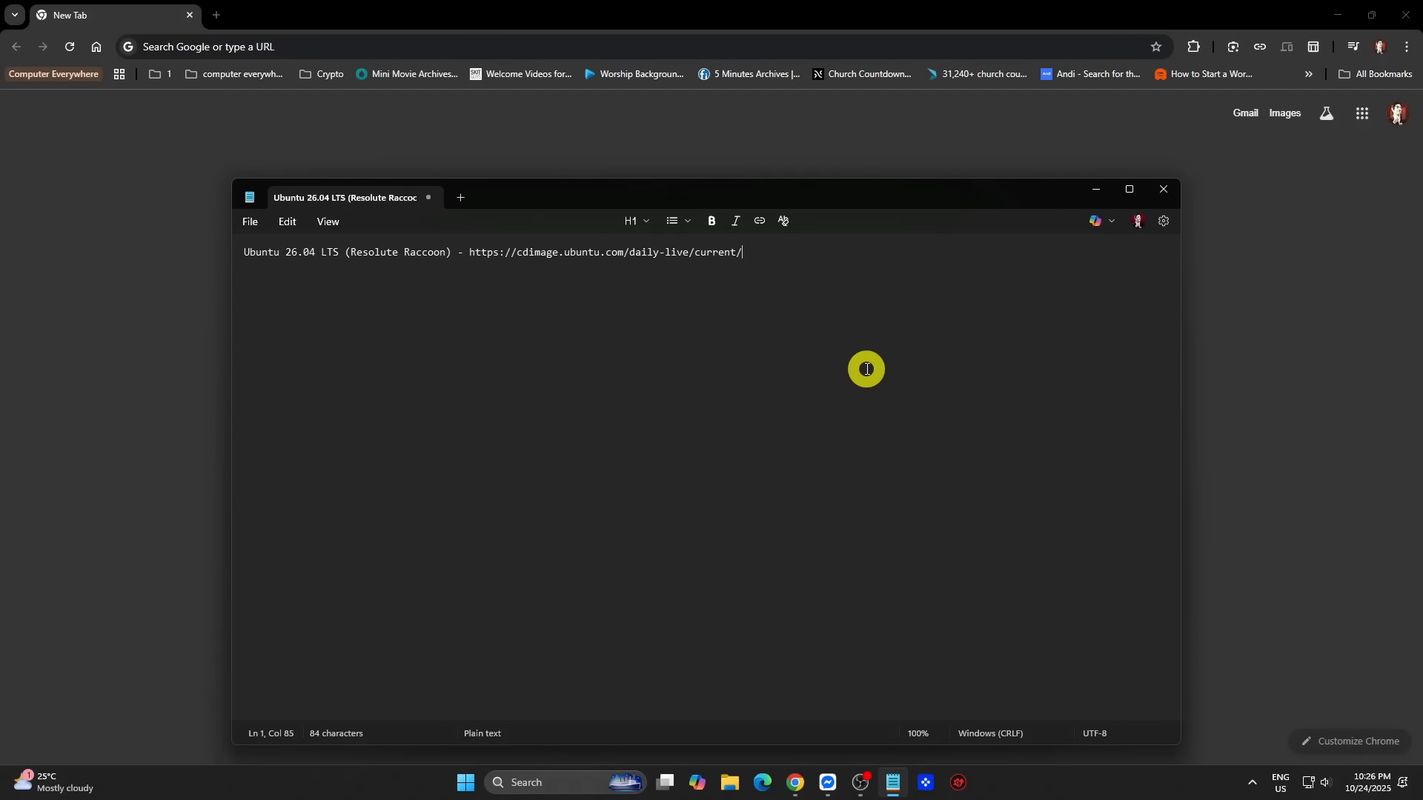
pyautogui.moveTo(742, 252); pyautogui.dragTo(481, 253)
pyautogui.rightClick(481, 253)
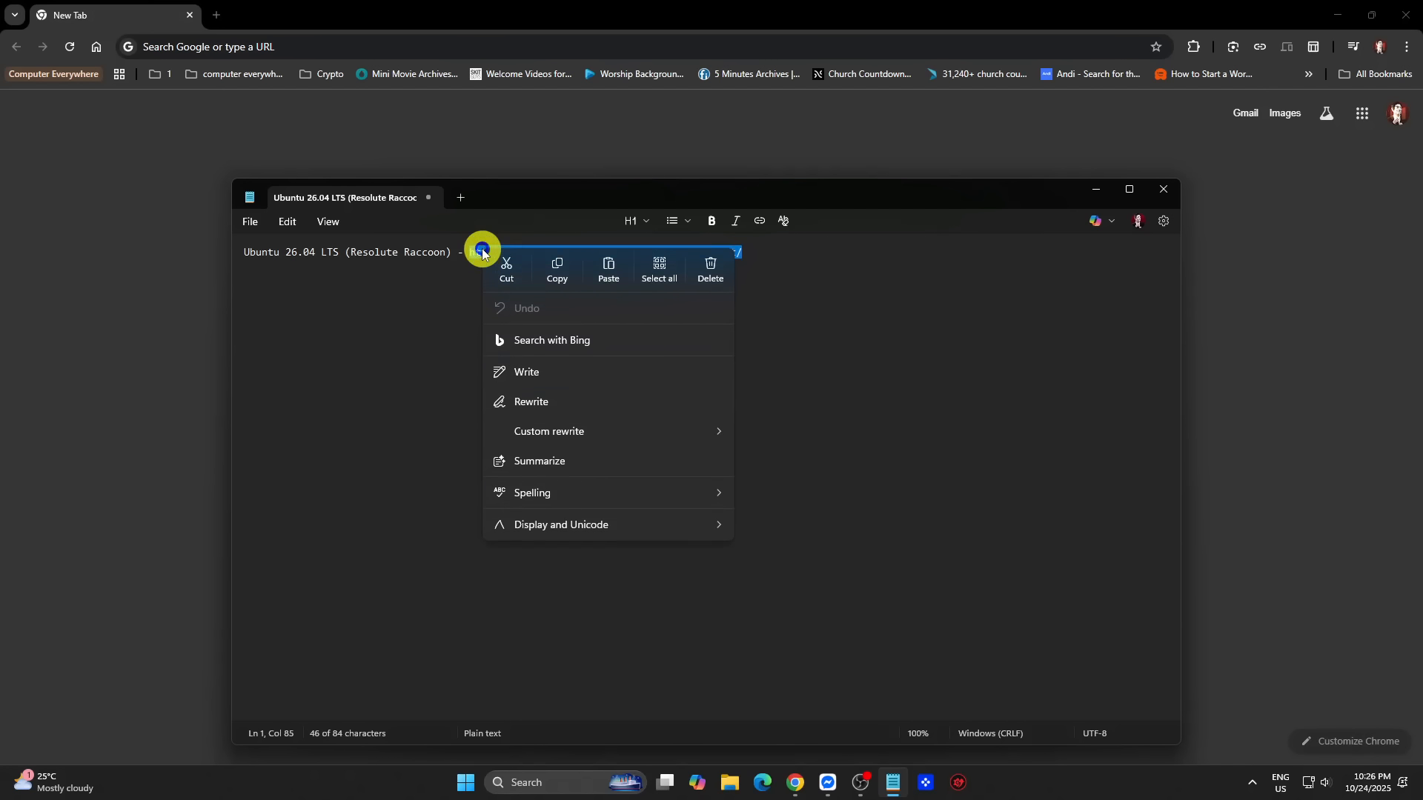
pyautogui.click(556, 267)
# Load the copied daily build page and download the 64-bit PC (AMD64) desktop image
pyautogui.rightClick(287, 46)
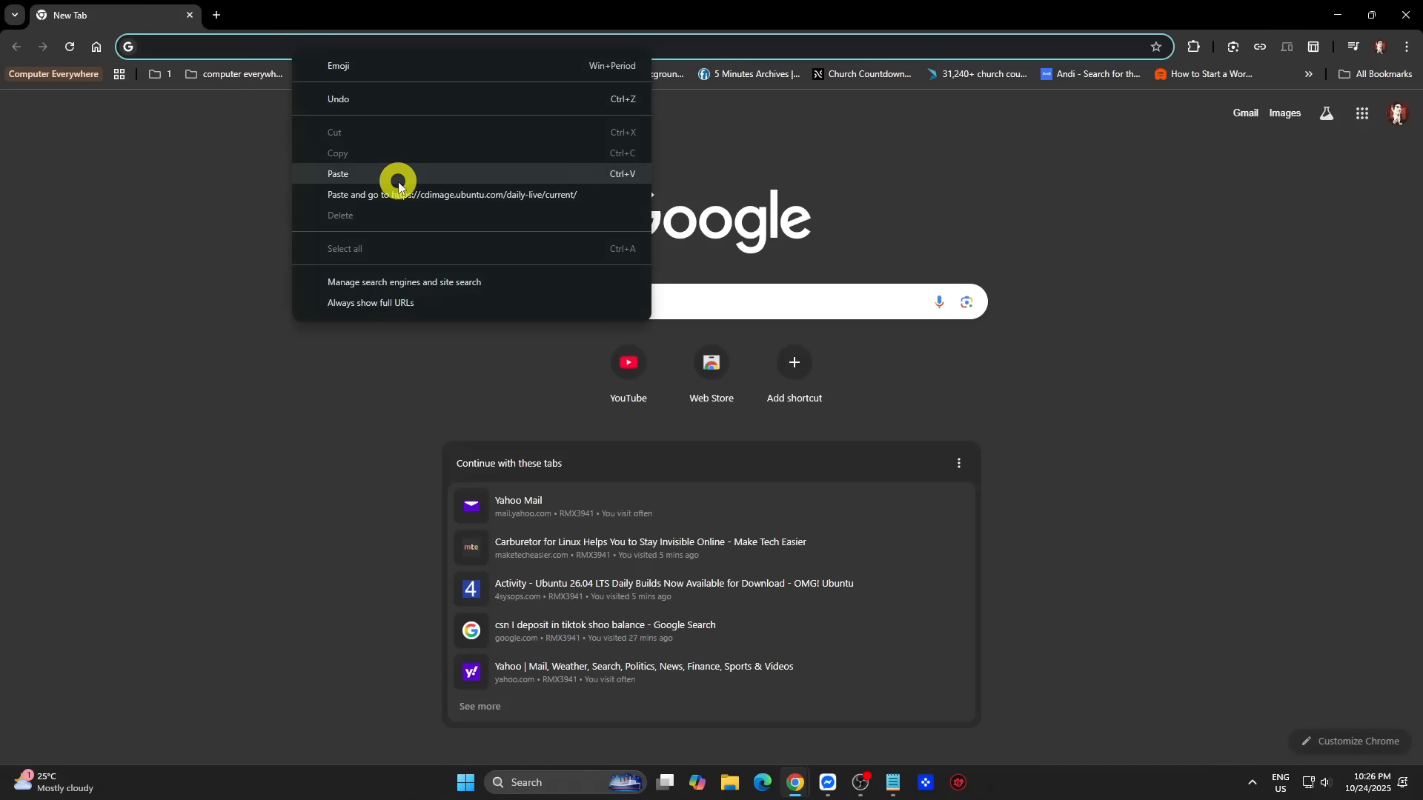
pyautogui.click(414, 200)
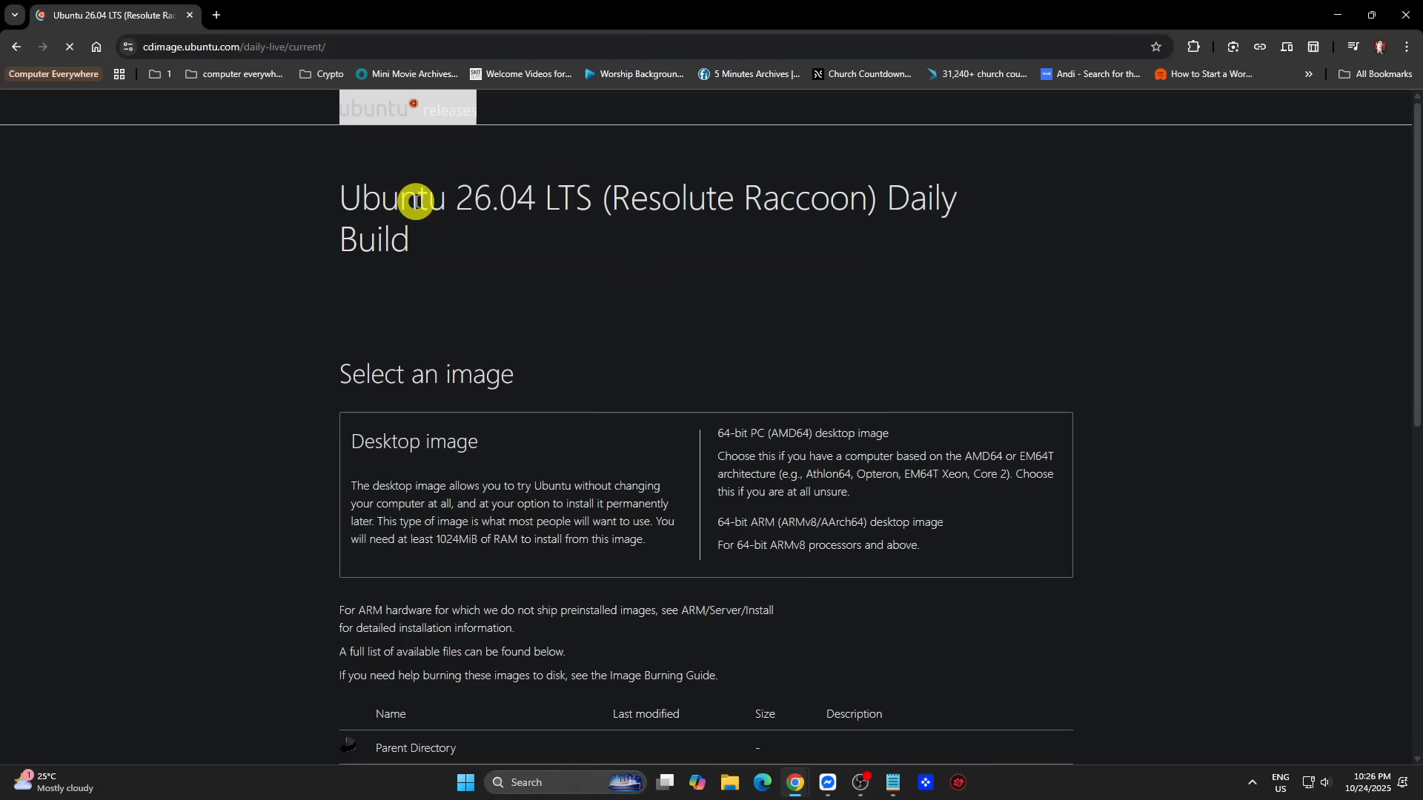
pyautogui.click(815, 434)
# Watch the download history until resolute-desktop-amd64.iso finishes at 5.3 GB
pyautogui.click(1326, 46)
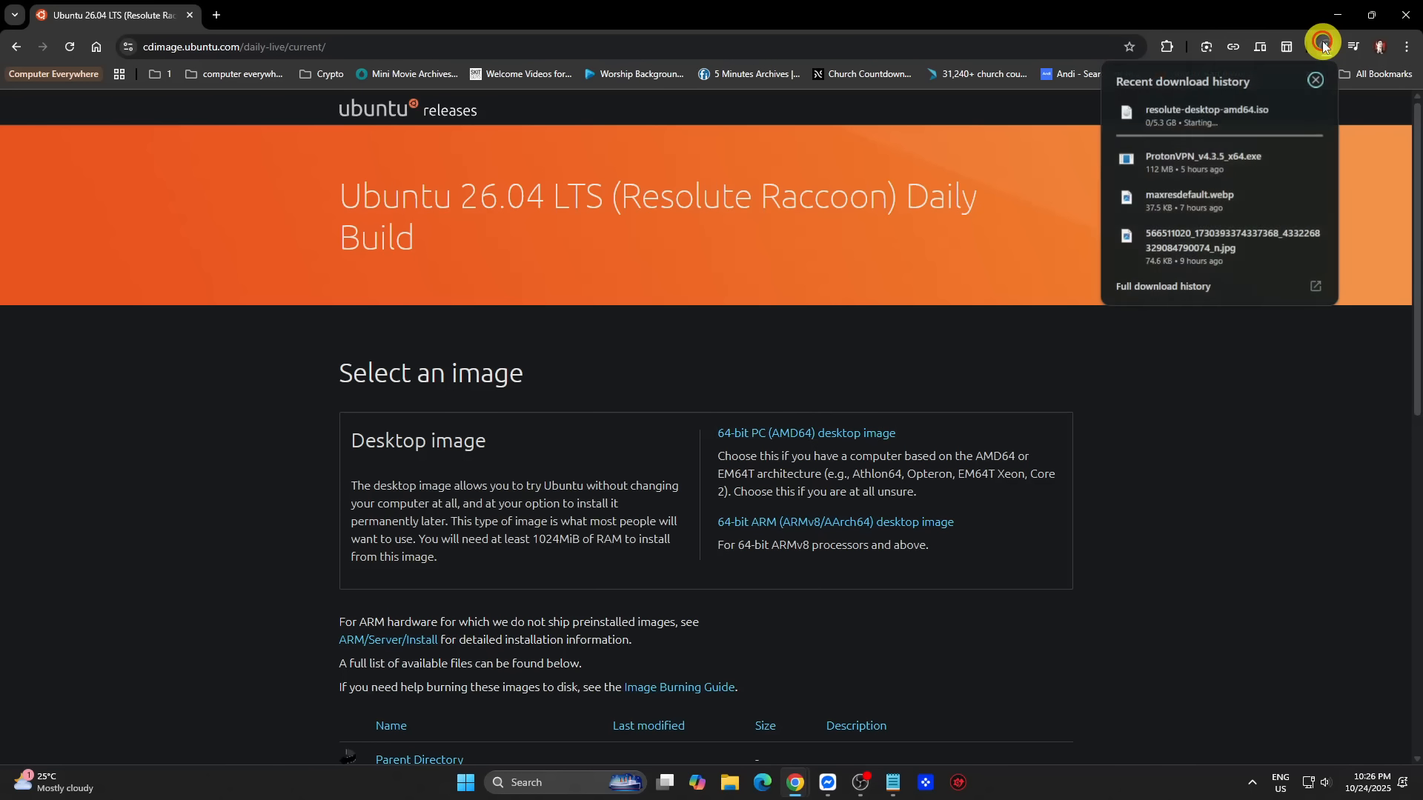
pyautogui.hotkey('ctrl', 'j')
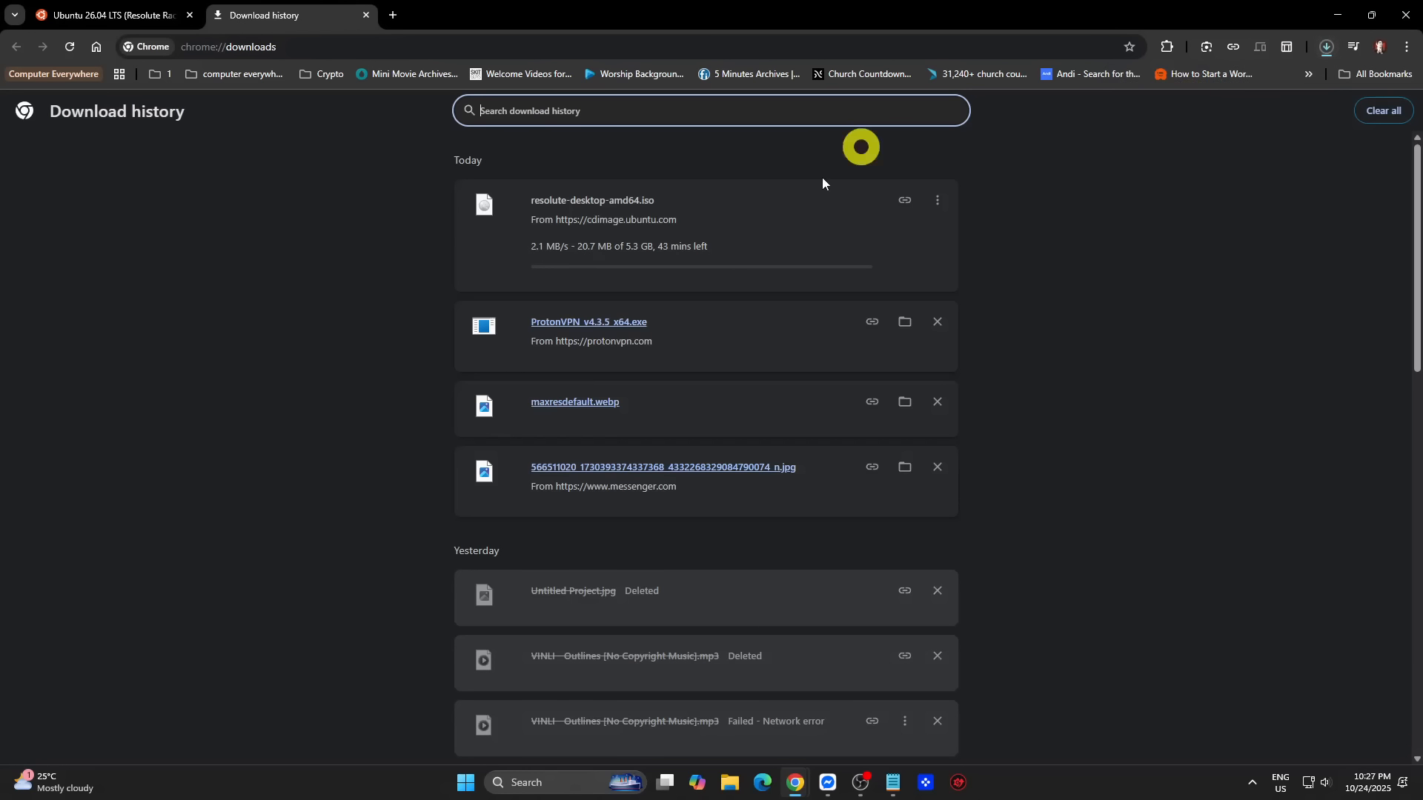
pyautogui.click(378, 261)
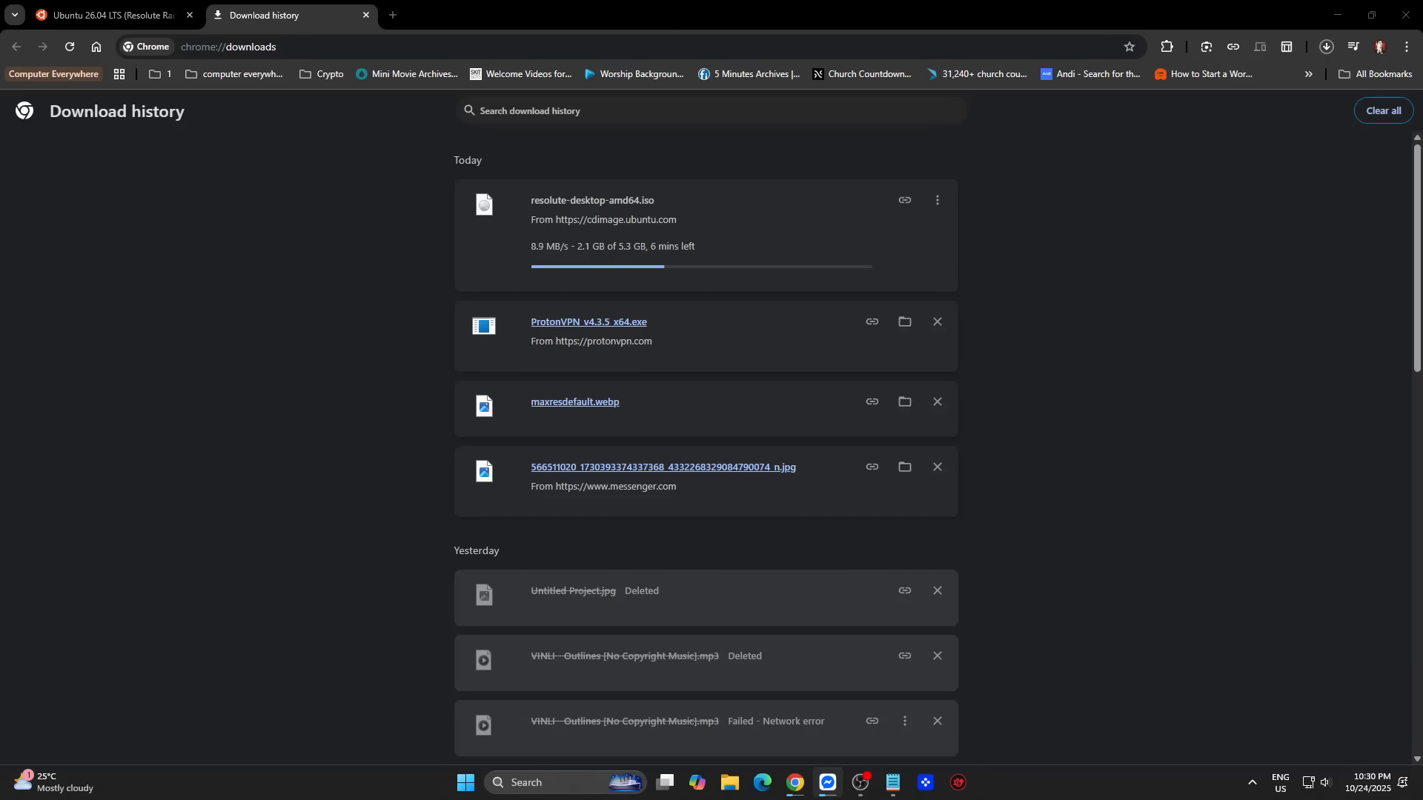
pyautogui.click(496, 367)
pyautogui.click(426, 288)
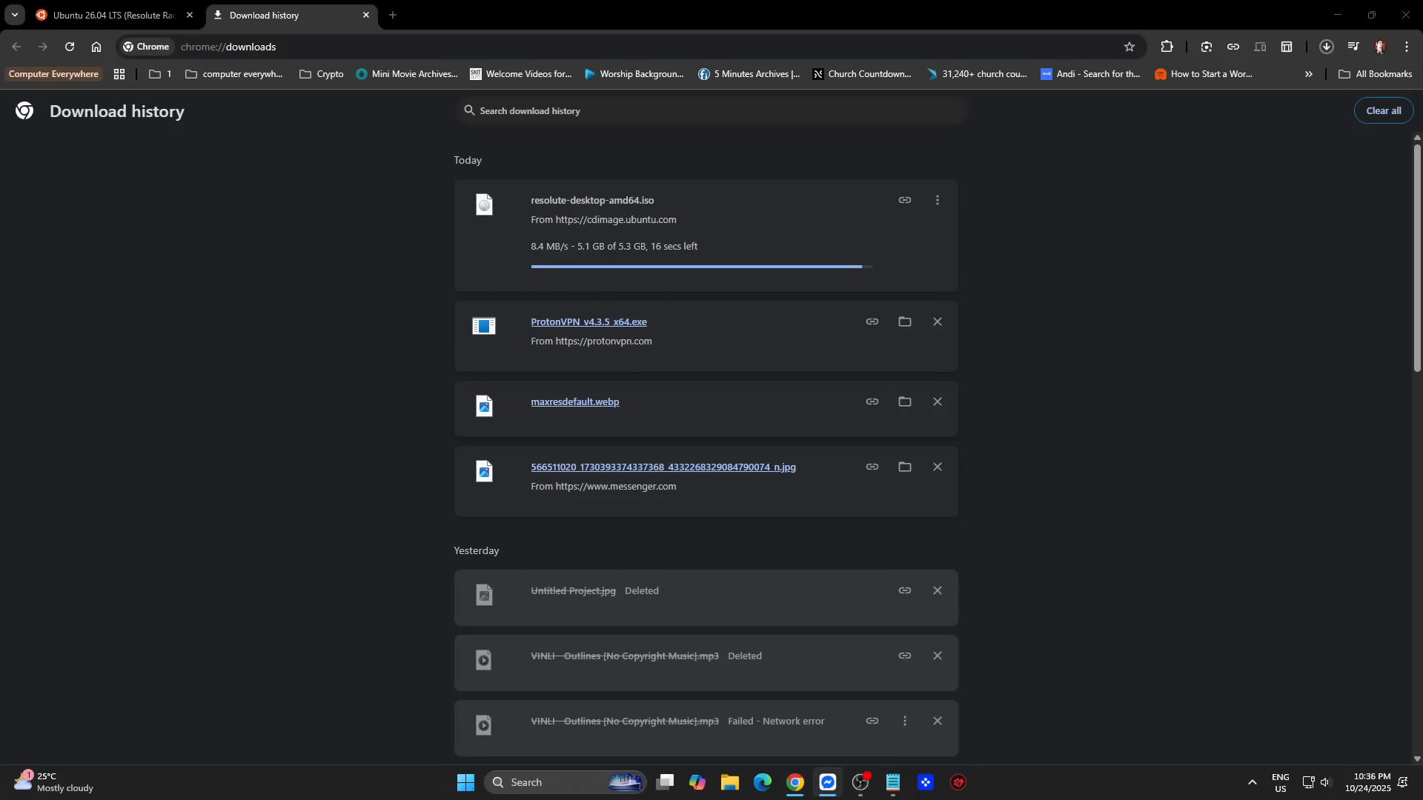
pyautogui.click(381, 299)
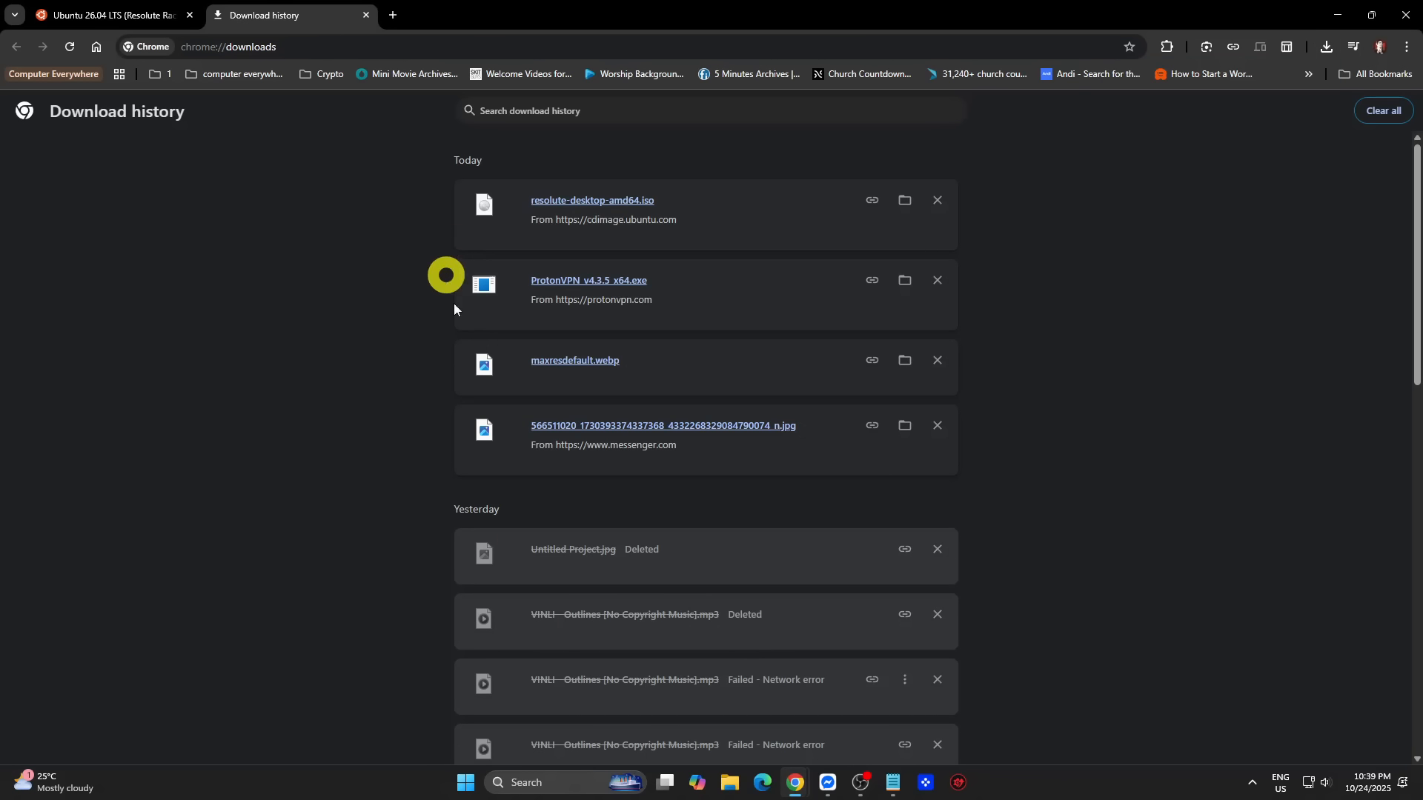
# Launch Oracle VirtualBox and start a new VM named 'Ubuntu 26.04 LTS Resolute Raccoon'
pyautogui.click(465, 783)
pyautogui.write('virtua;')
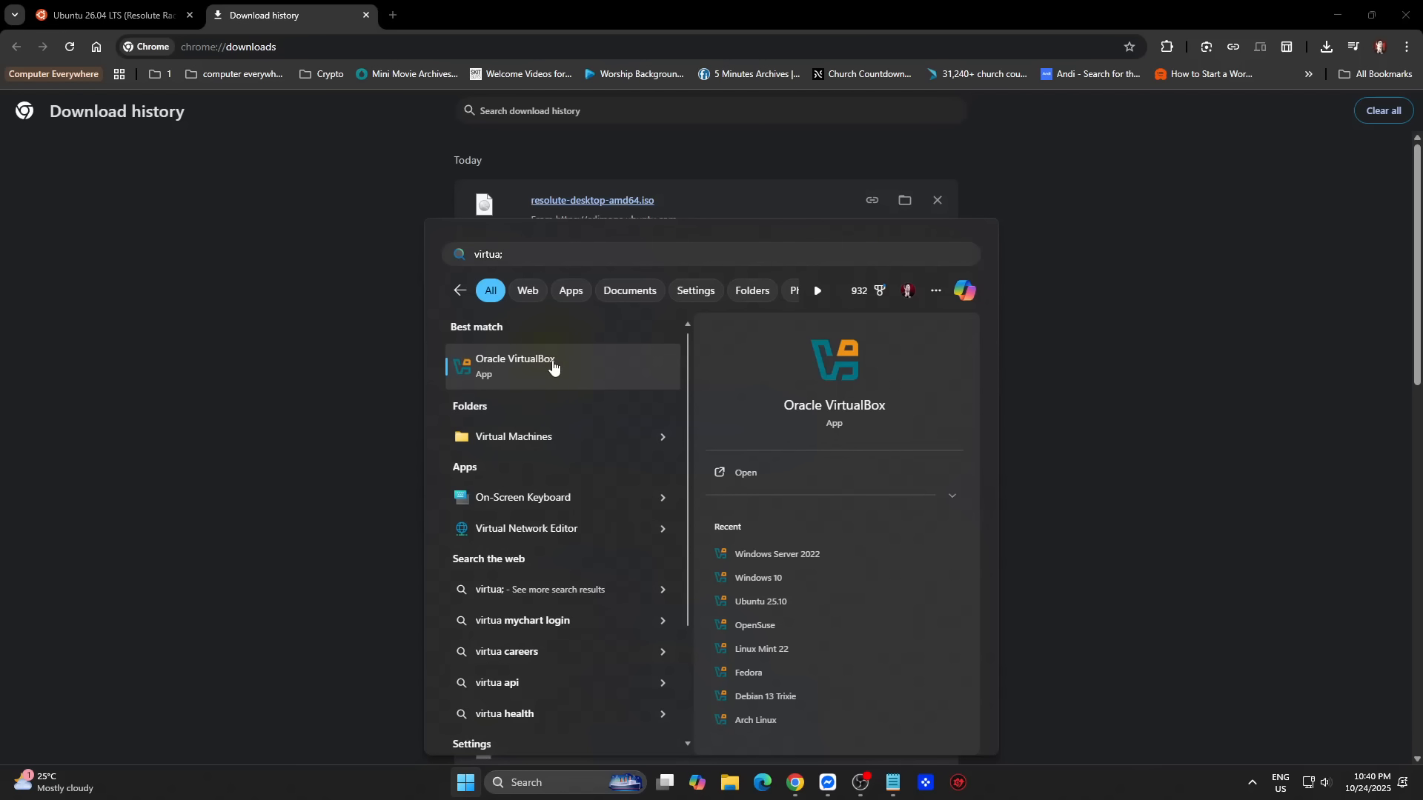
pyautogui.click(552, 365)
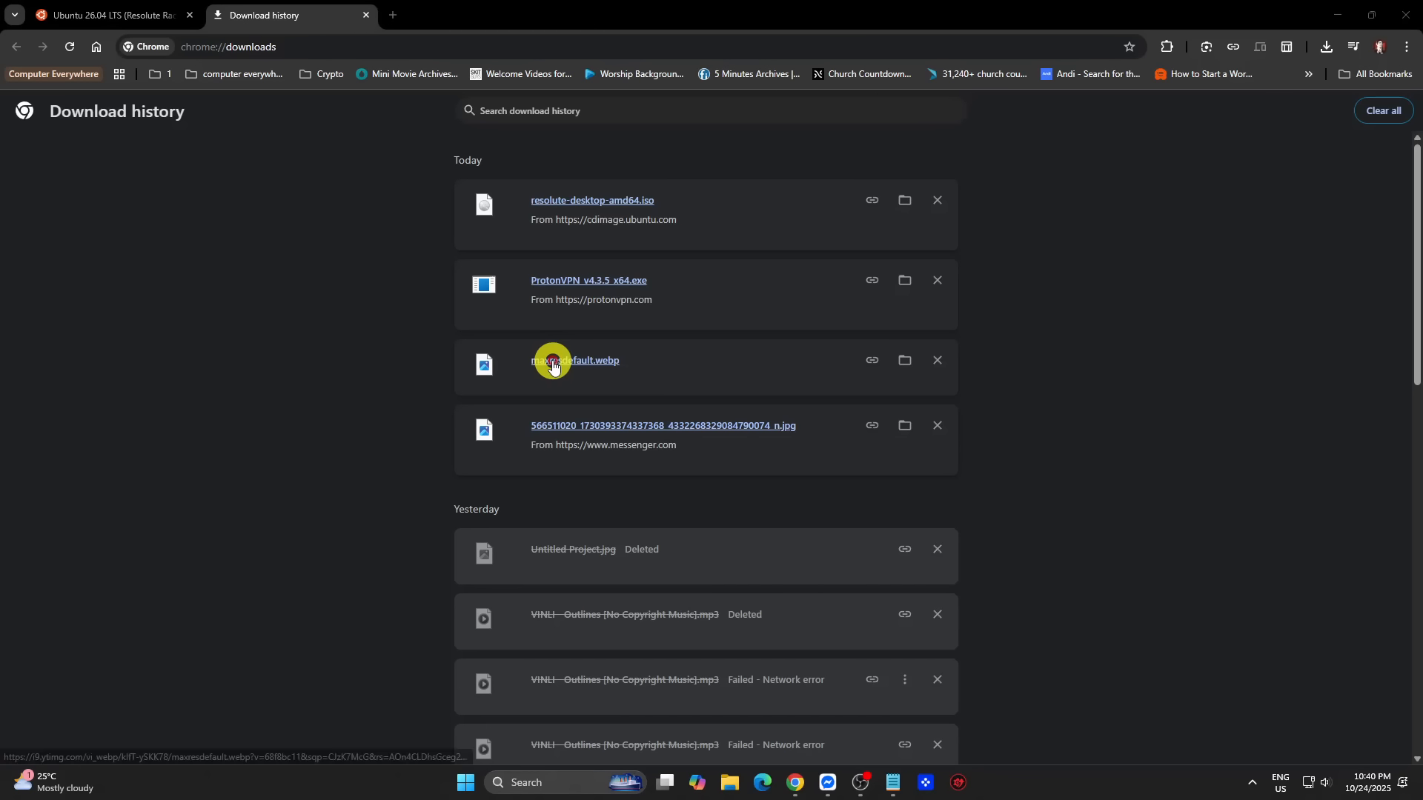
pyautogui.click(396, 75)
pyautogui.write('Ubuntu 26.04 LTS Res')
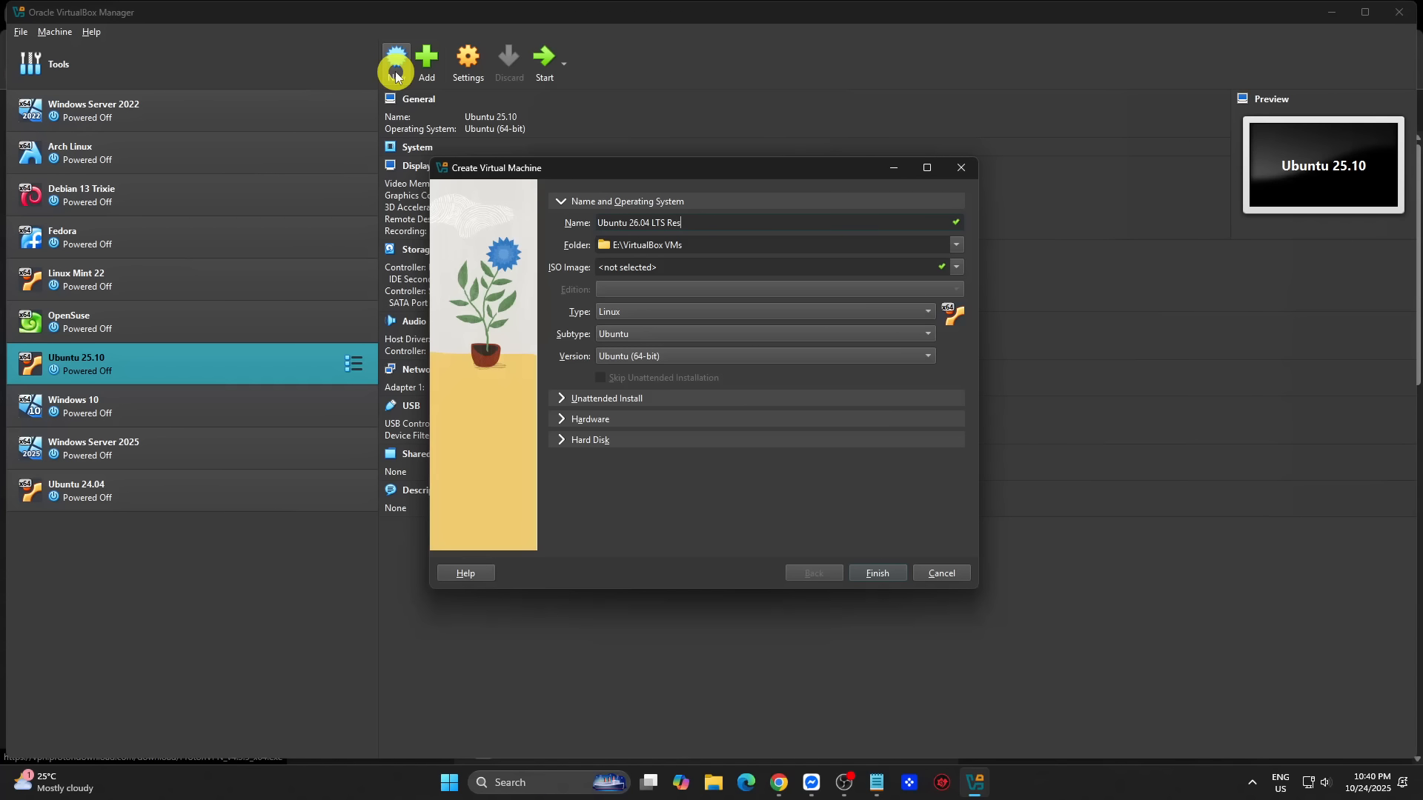
pyautogui.write('olute Raccoon')
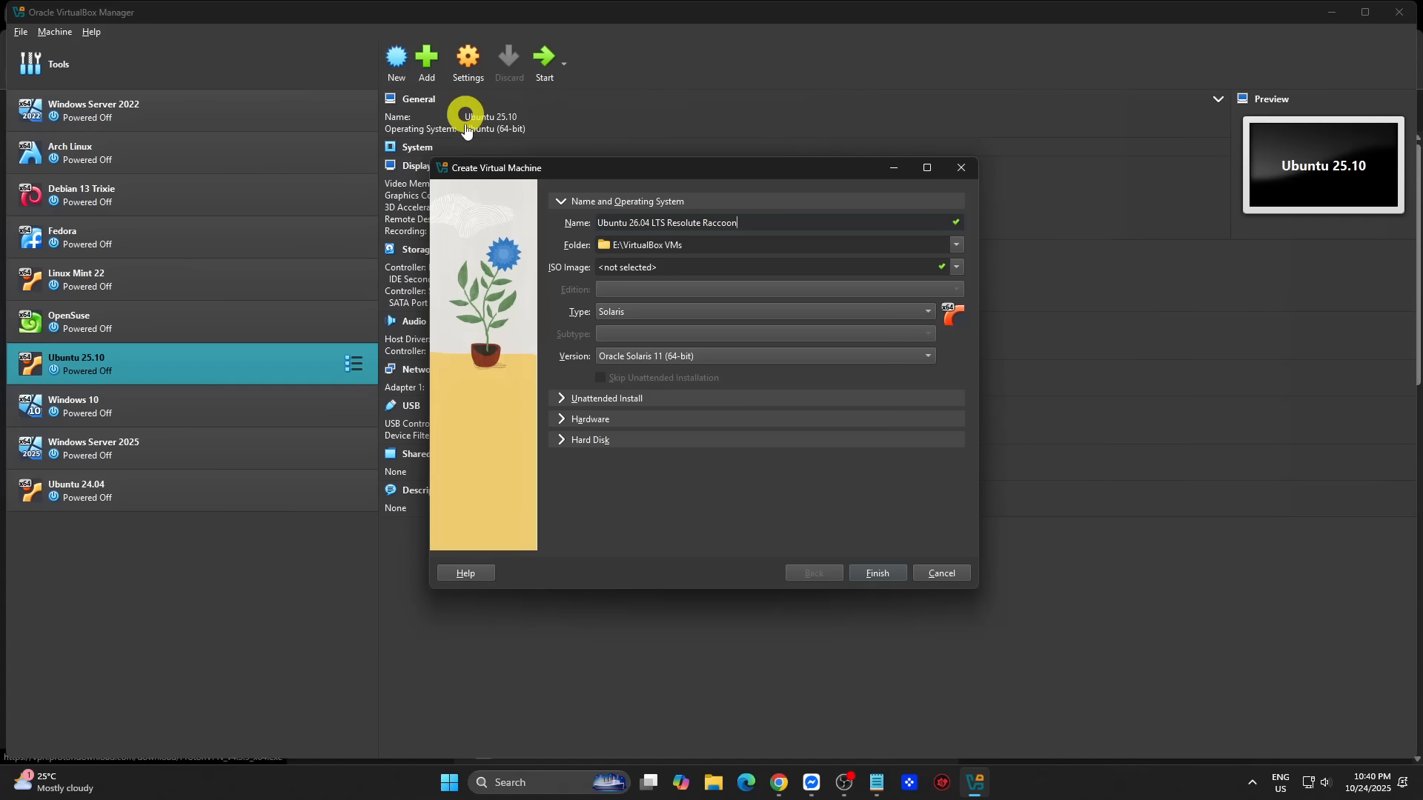
# Set the VM type to Linux and the version to Ubuntu (64-bit)
pyautogui.click(717, 355)
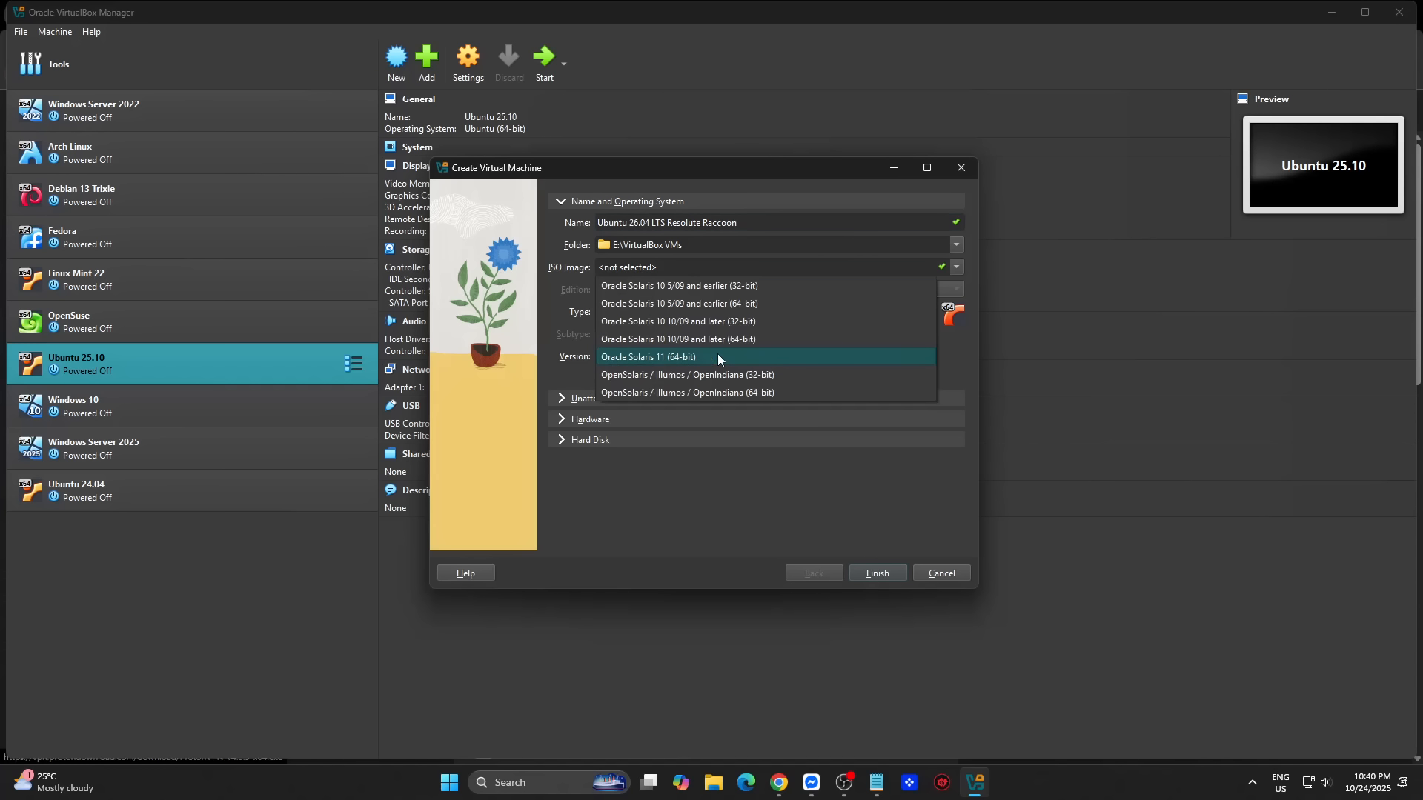
pyautogui.click(976, 363)
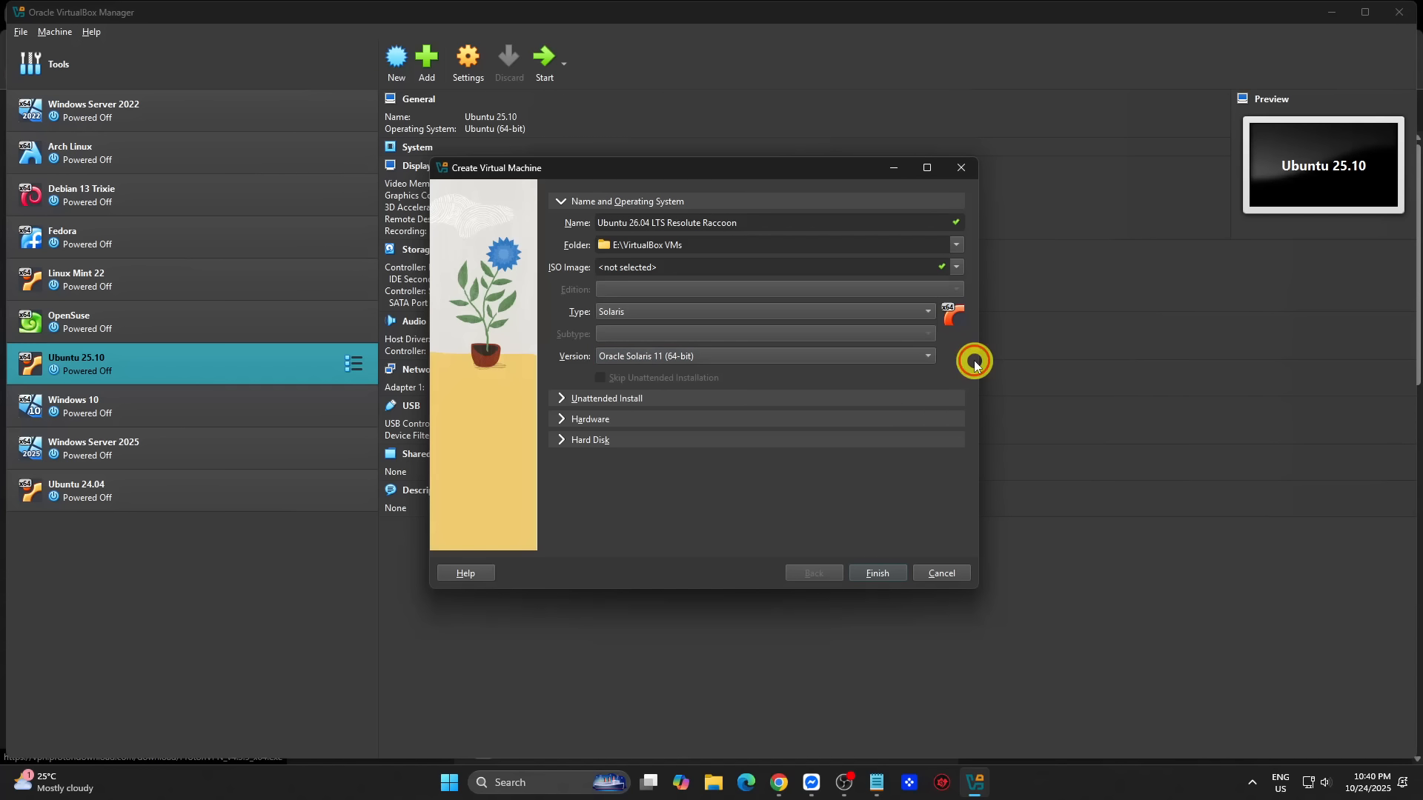
pyautogui.click(911, 310)
pyautogui.click(670, 291)
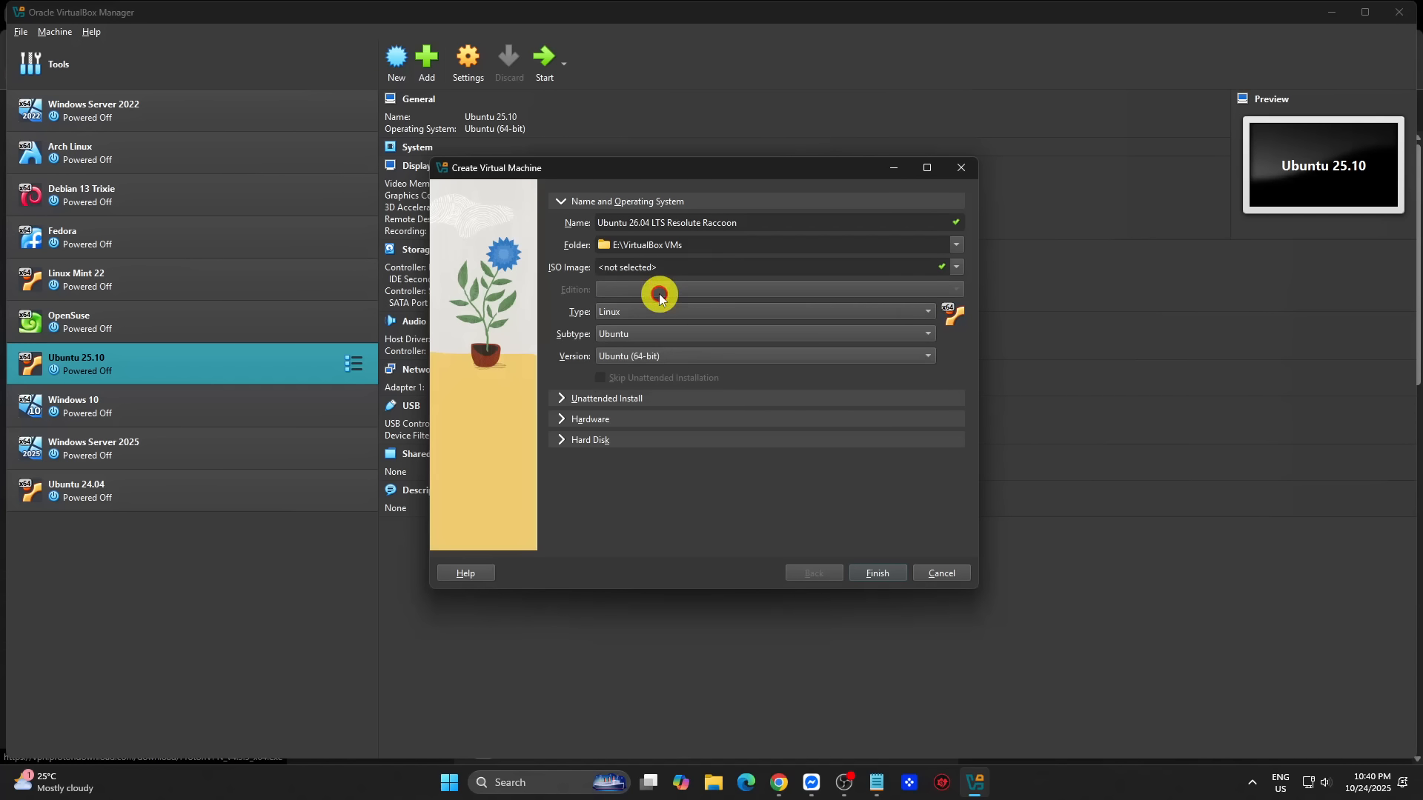
pyautogui.click(679, 356)
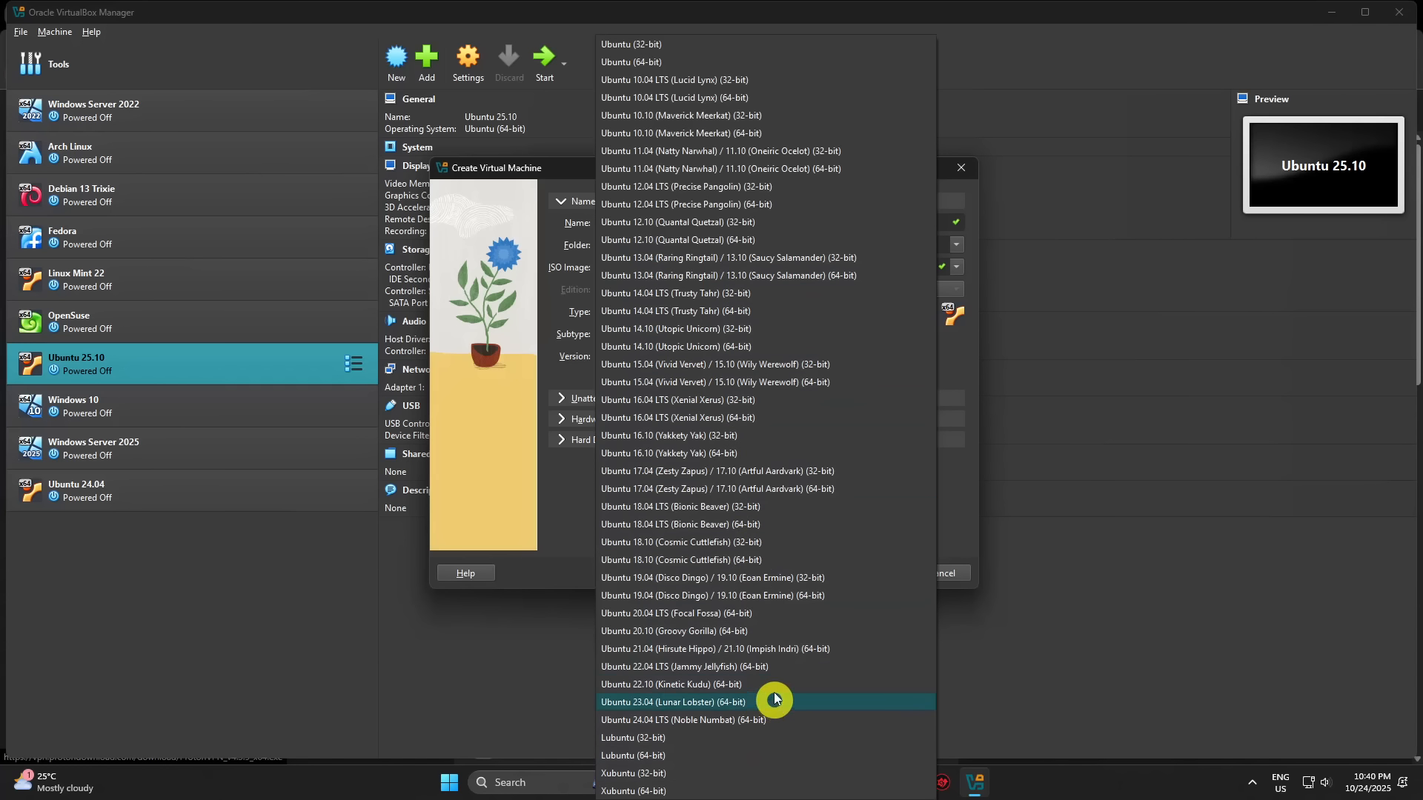
pyautogui.click(561, 378)
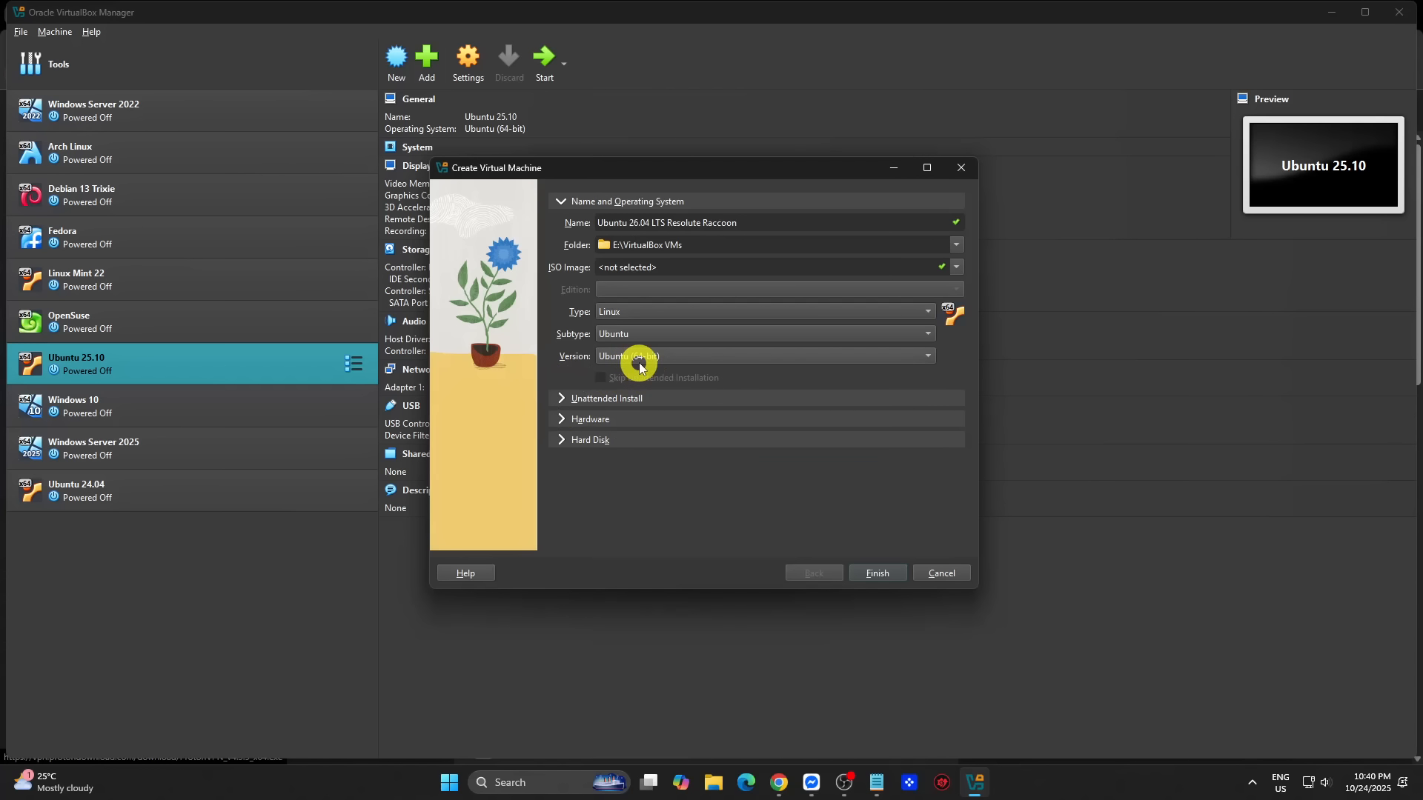
# Give the VM 3263 MB memory, 3 processors and a 50 GB disk, then finish
pyautogui.click(563, 420)
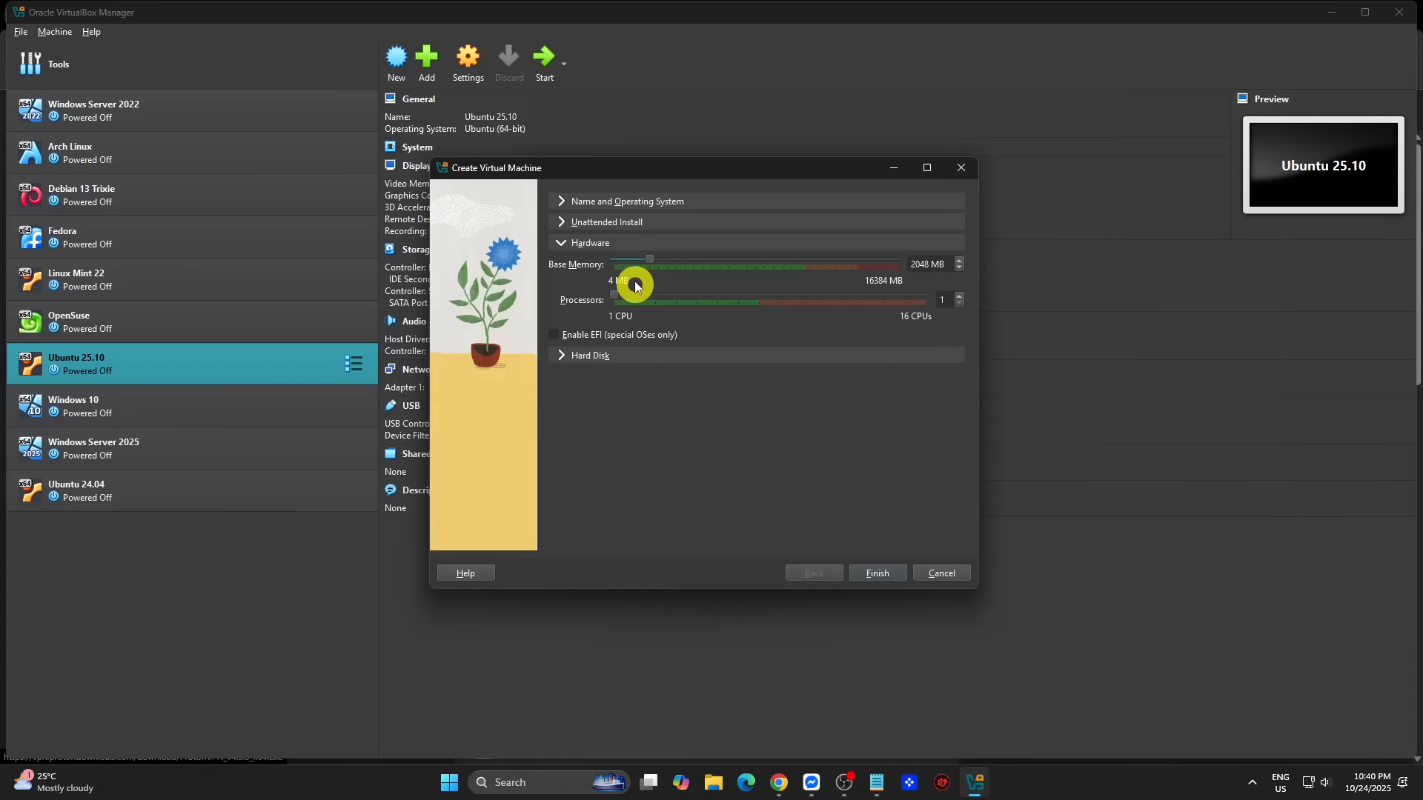
pyautogui.moveTo(646, 264); pyautogui.dragTo(744, 263)
pyautogui.click(734, 299)
pyautogui.click(652, 354)
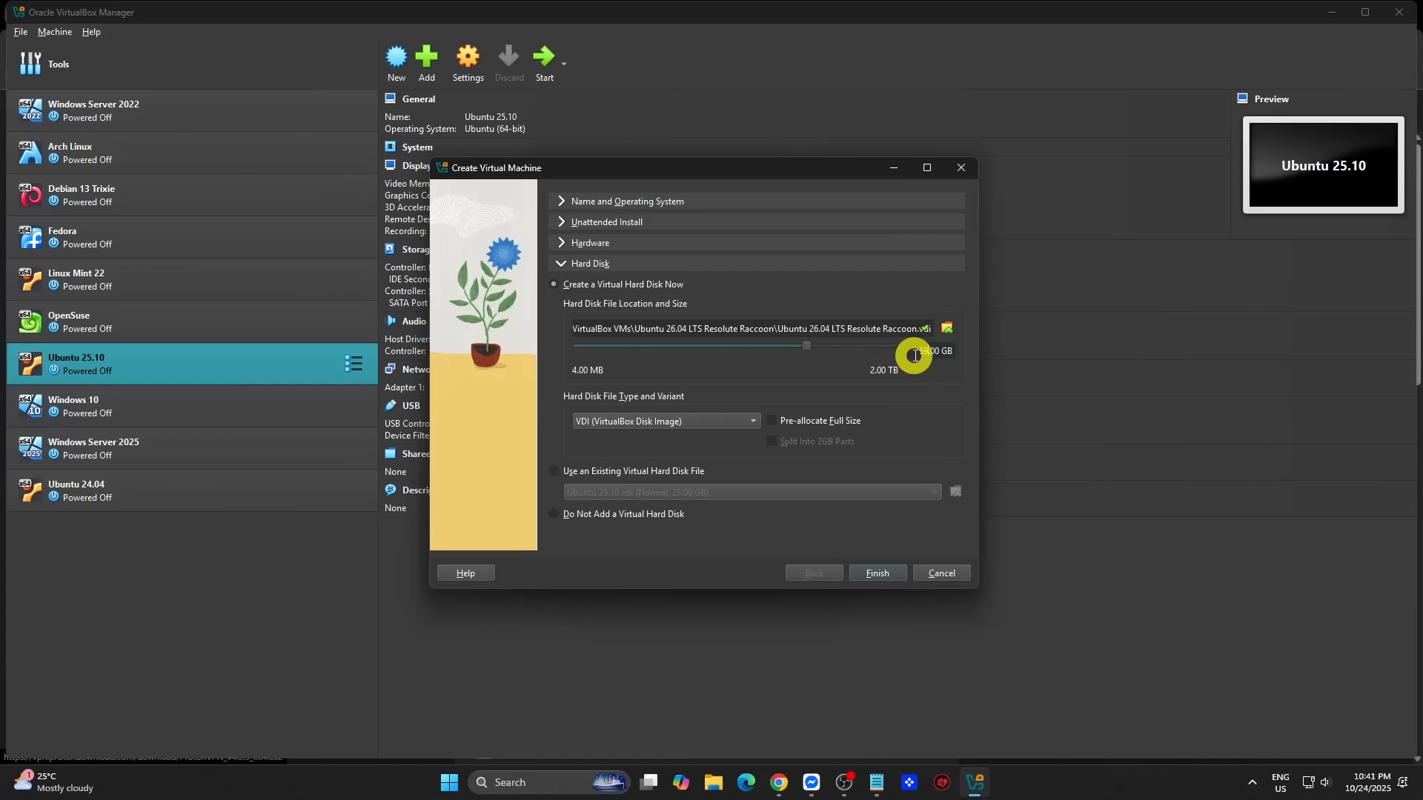
pyautogui.click(875, 575)
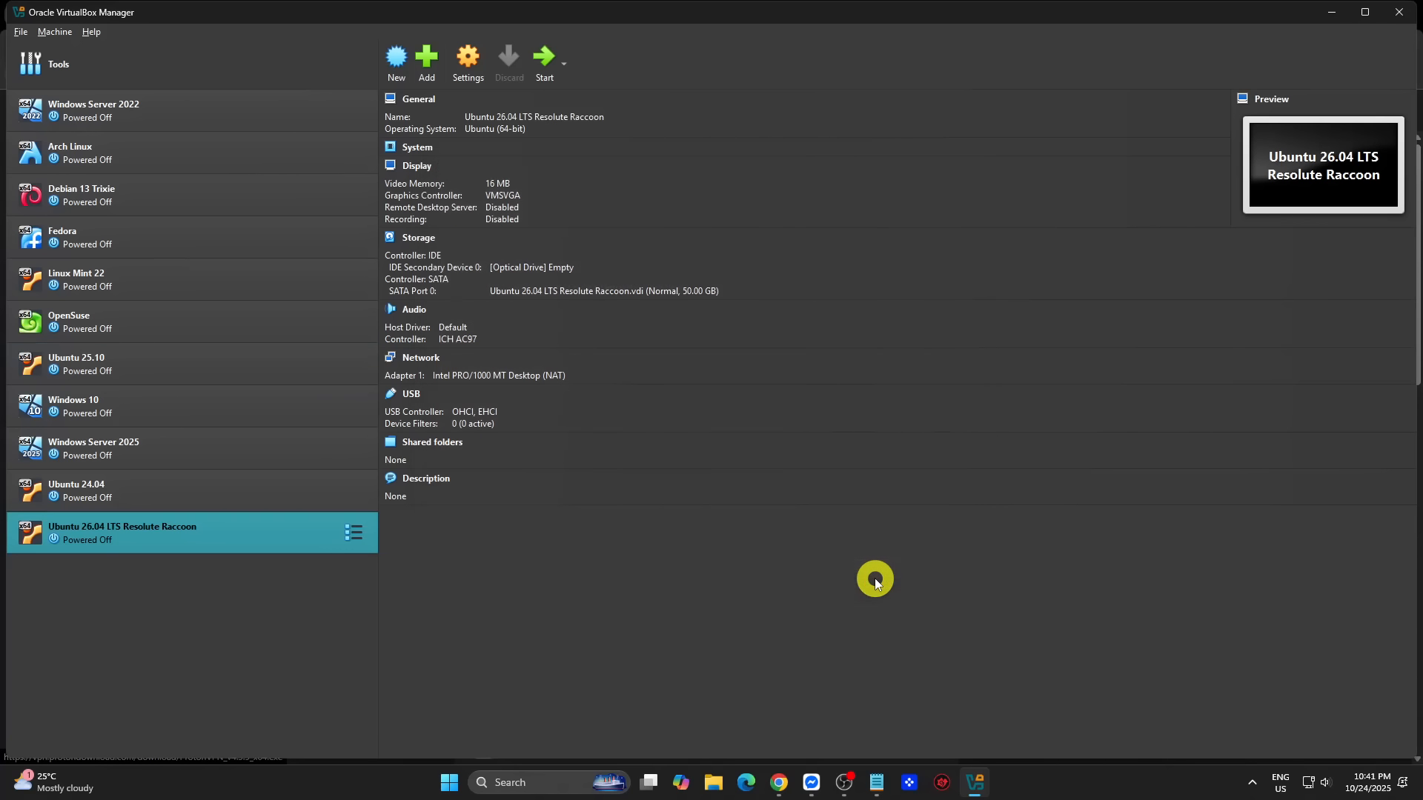
# In the VM's display settings, enable 3D acceleration and raise video memory to 256 MB
pyautogui.click(468, 69)
pyautogui.scroll(-5, 737, 404)
pyautogui.scroll(-3, 743, 410)
pyautogui.click(698, 513)
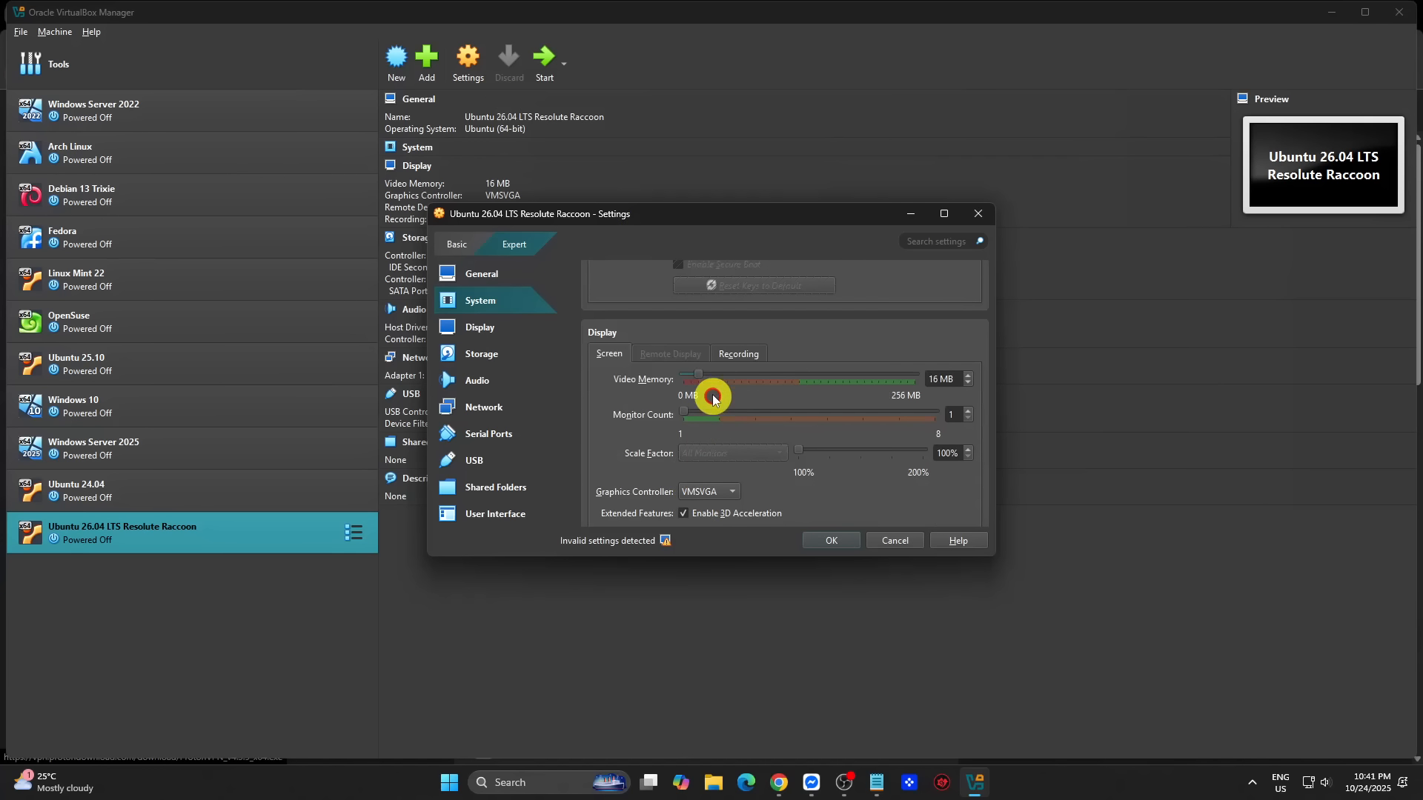
pyautogui.moveTo(693, 375); pyautogui.dragTo(994, 381)
# Attach resolute-desktop-amd64.iso to the optical drive, save the settings and start the VM
pyautogui.scroll(-3, 816, 415)
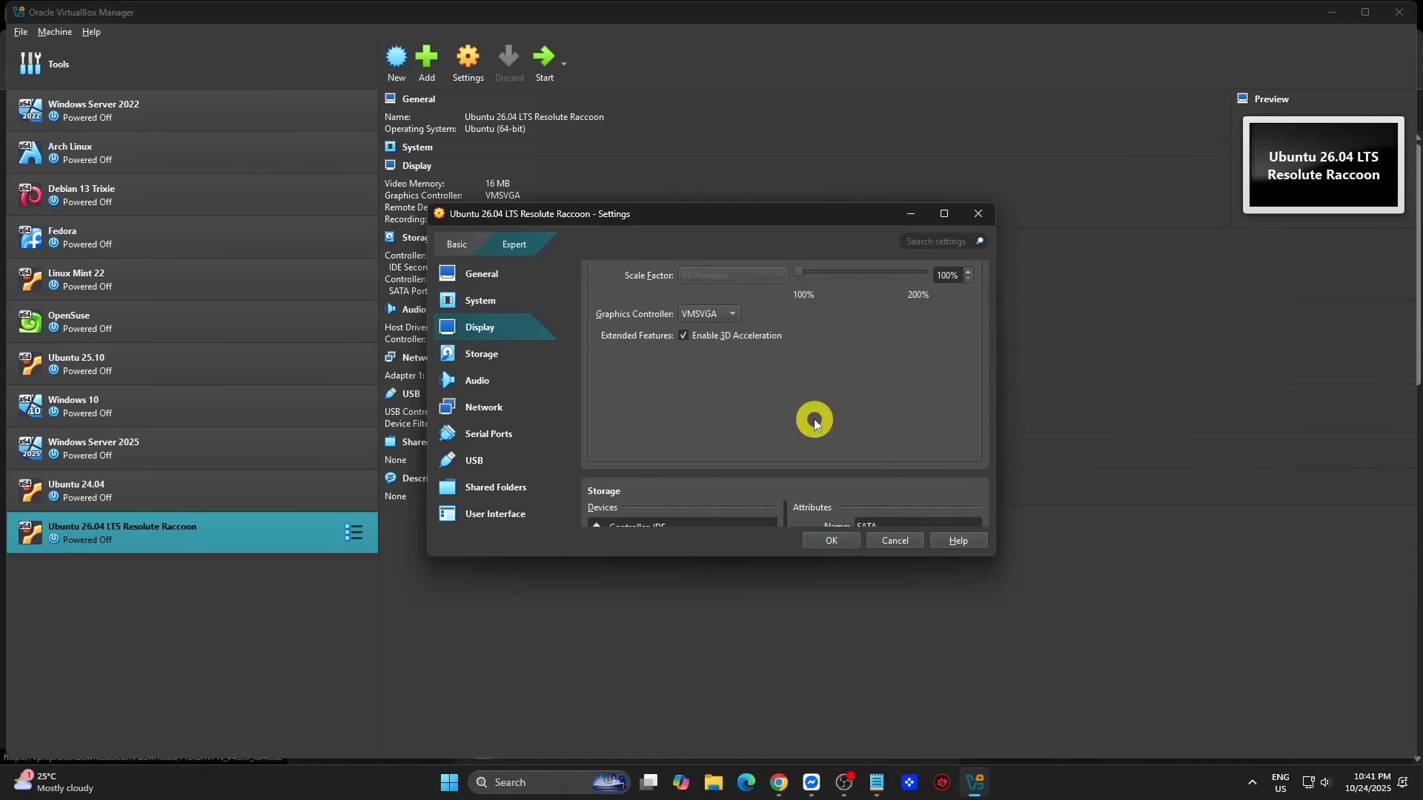
pyautogui.scroll(-4, 816, 419)
pyautogui.click(648, 367)
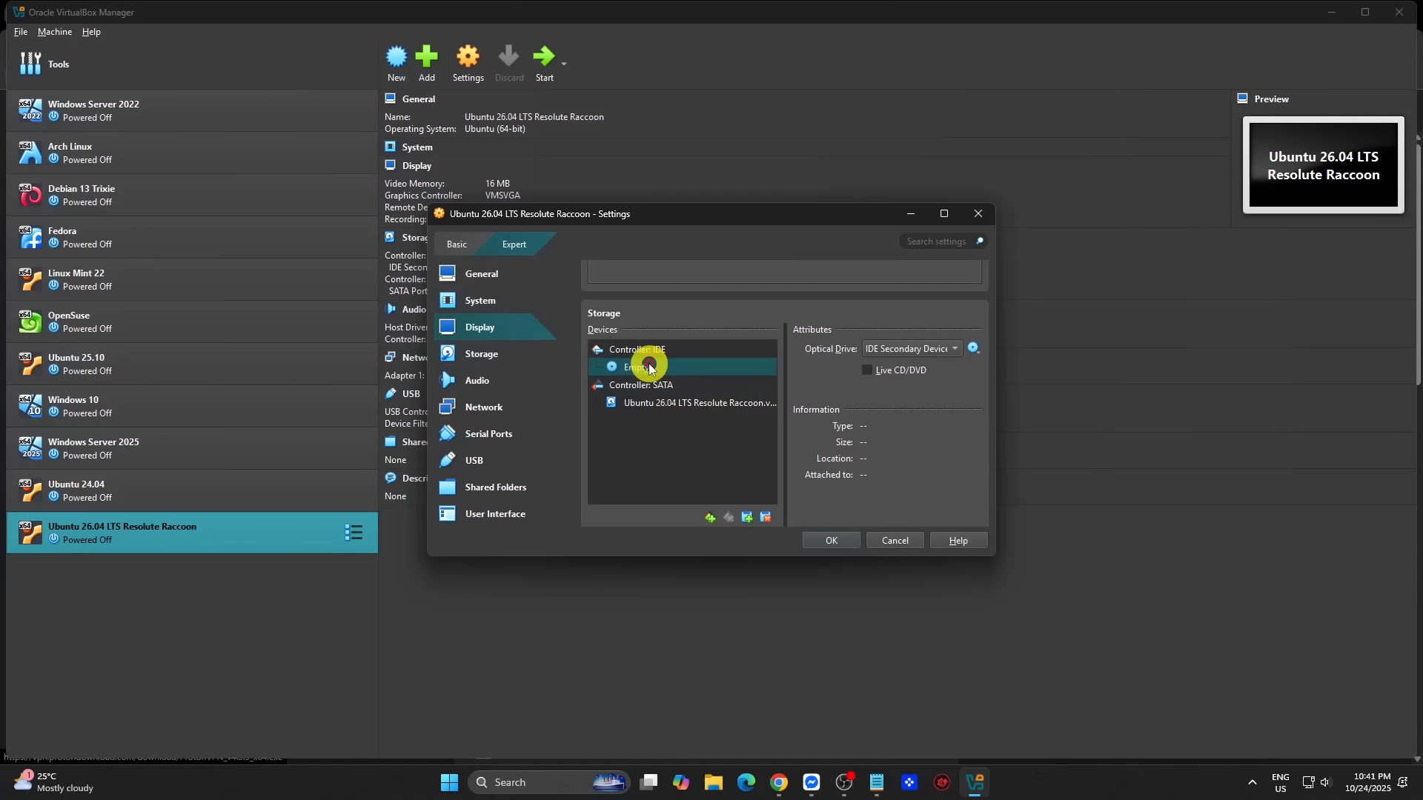
pyautogui.click(973, 348)
pyautogui.click(1000, 381)
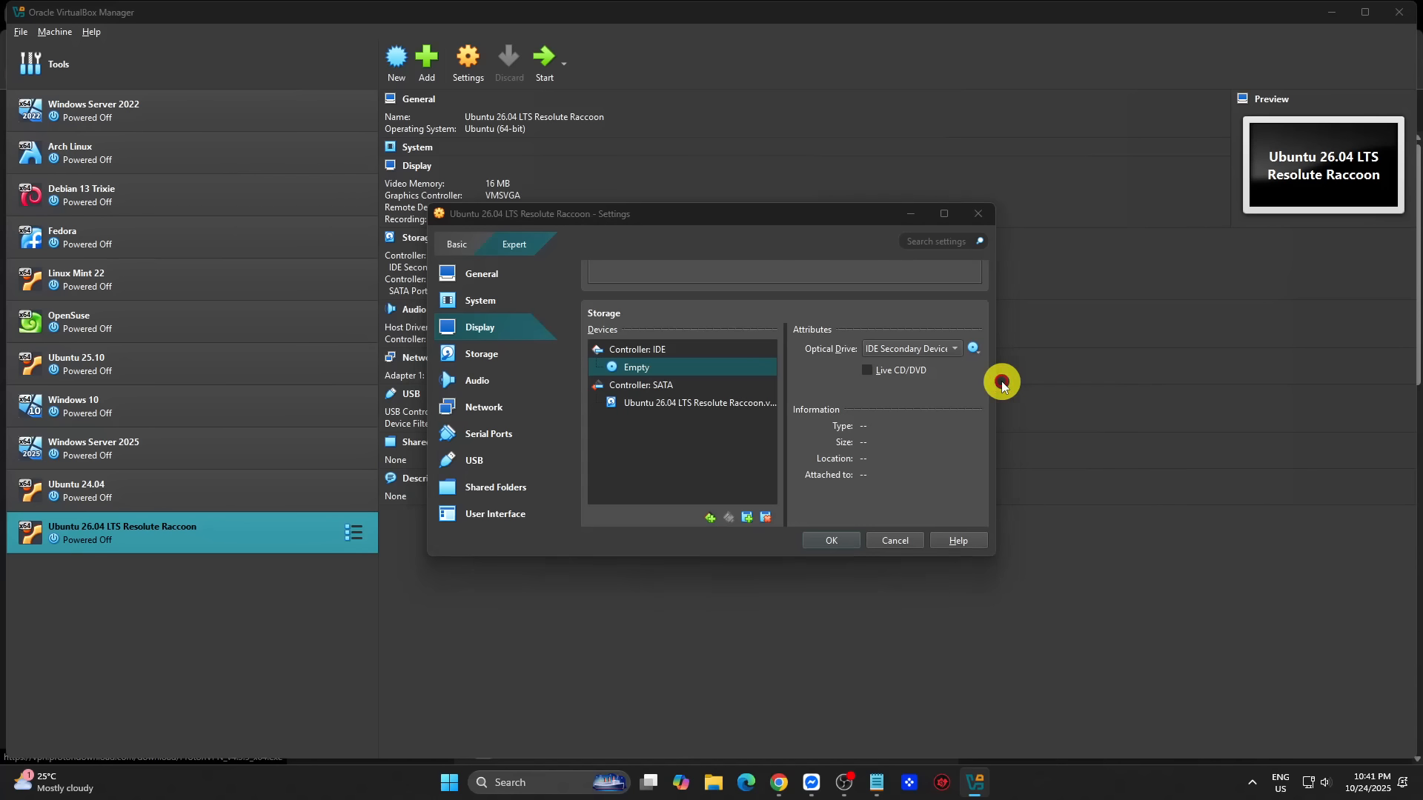
pyautogui.click(697, 371)
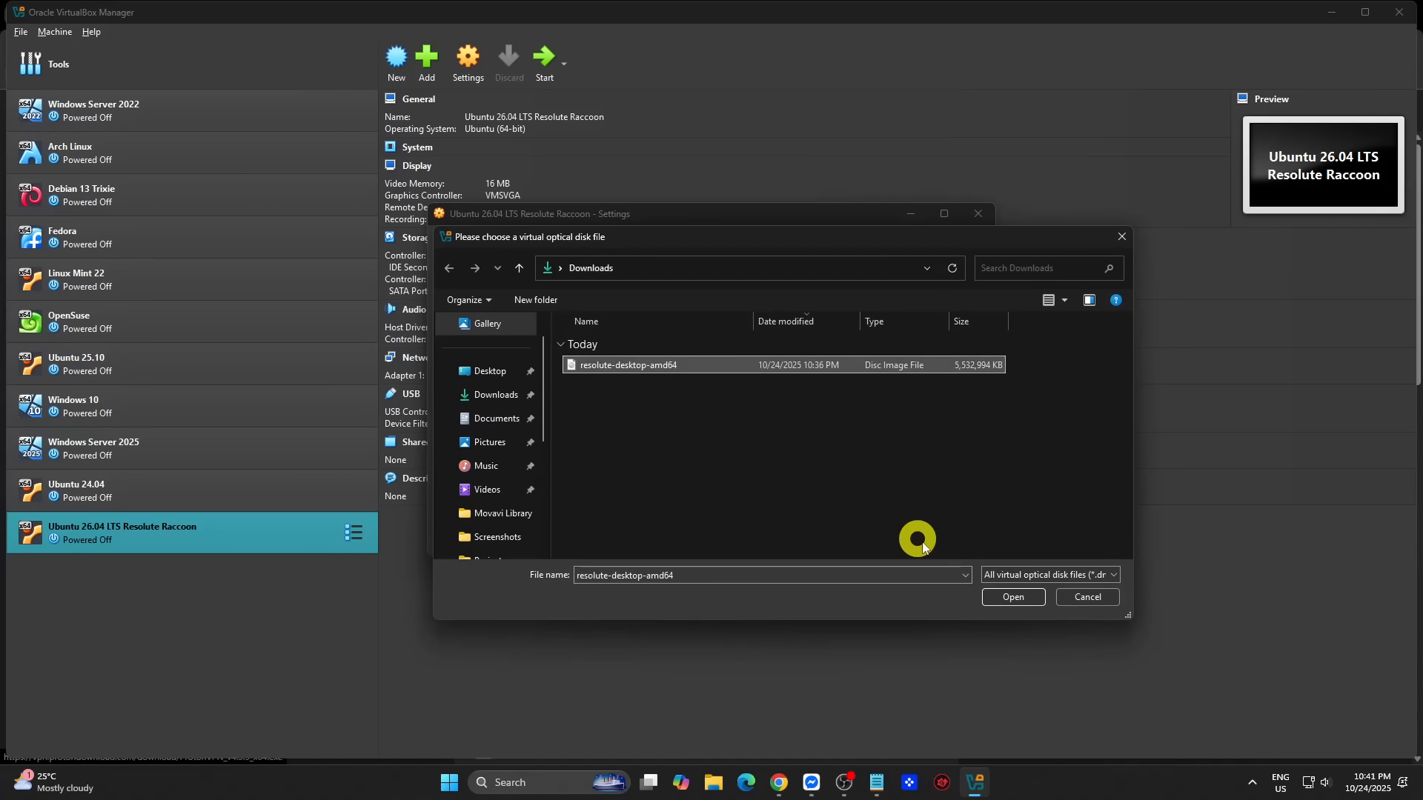
pyautogui.click(1013, 596)
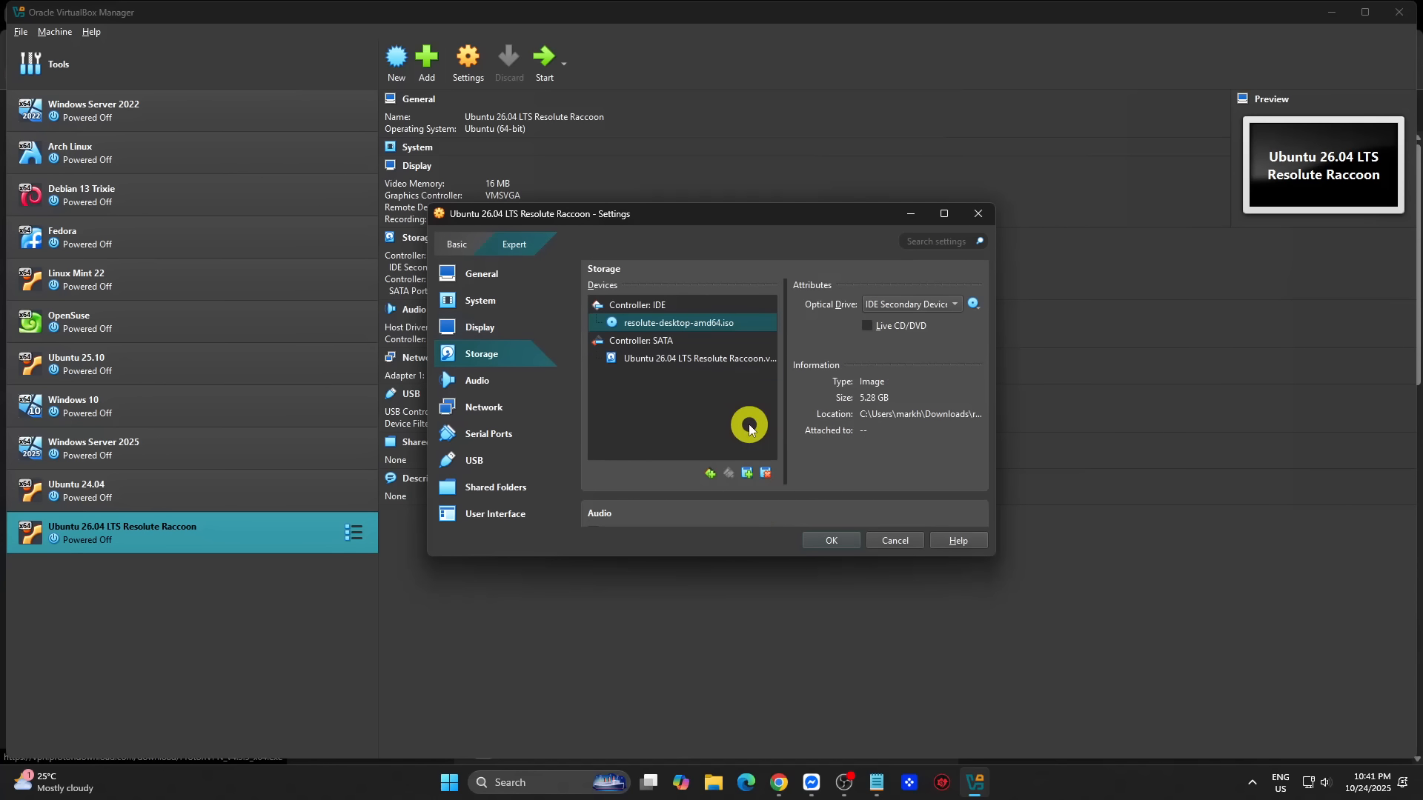
pyautogui.scroll(-10, 748, 427)
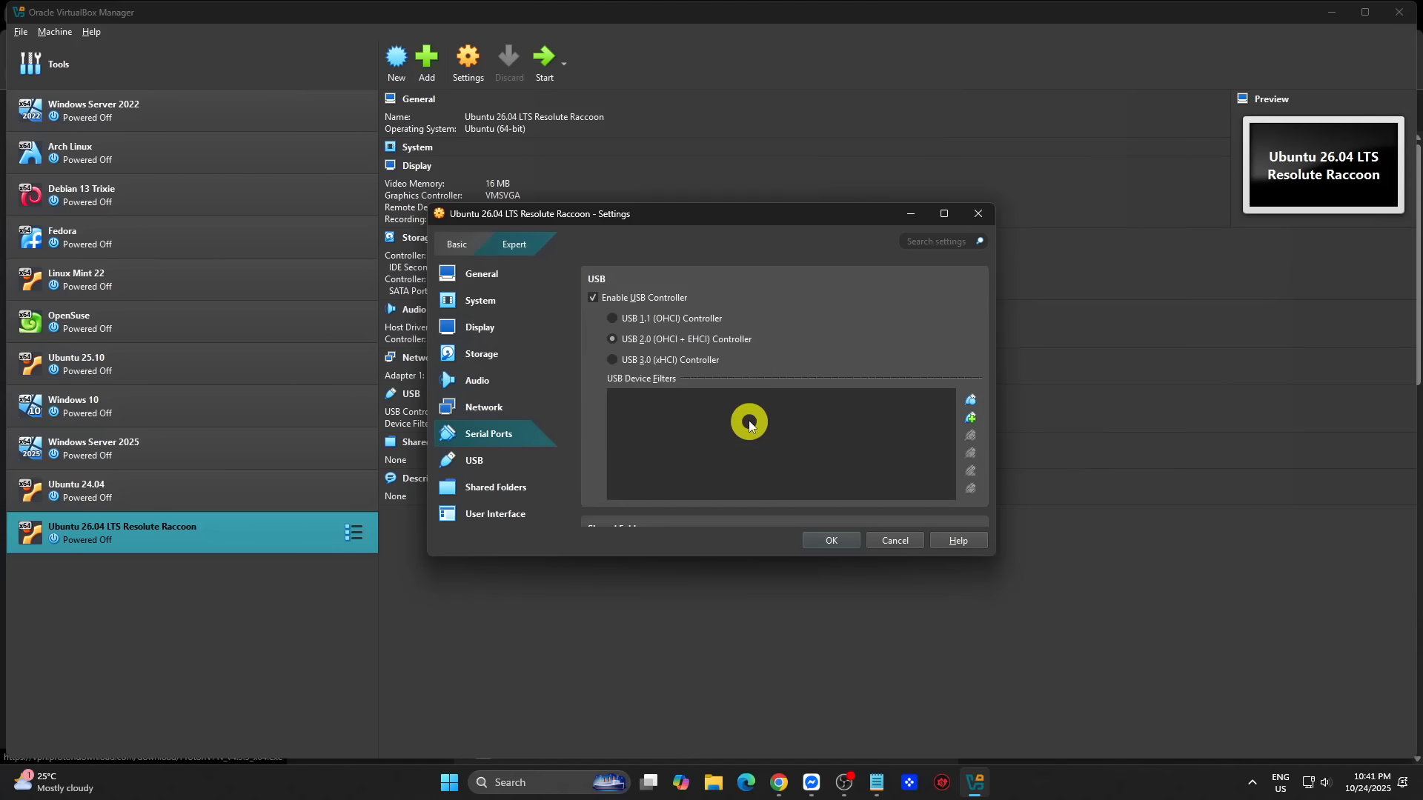
pyautogui.scroll(-6, 750, 422)
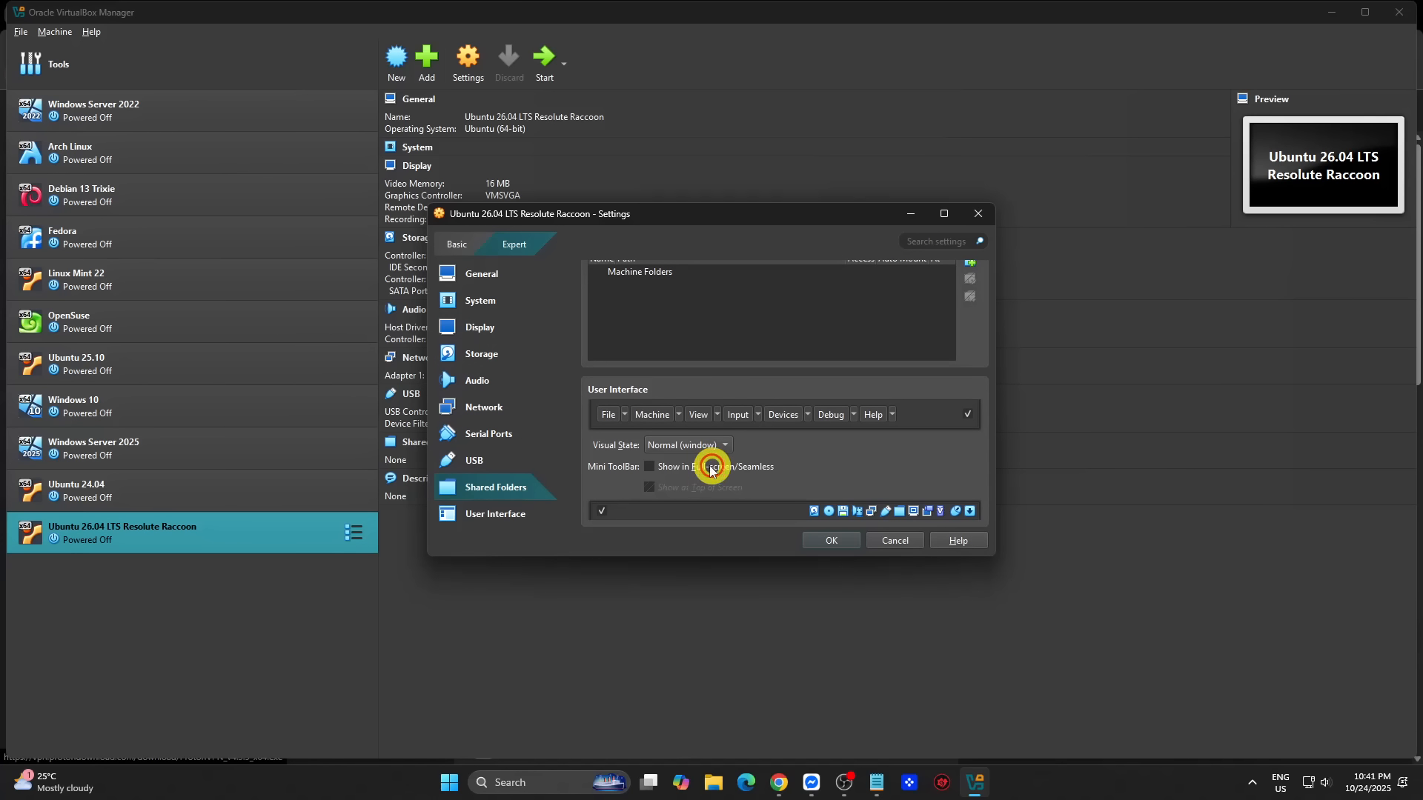
pyautogui.click(833, 538)
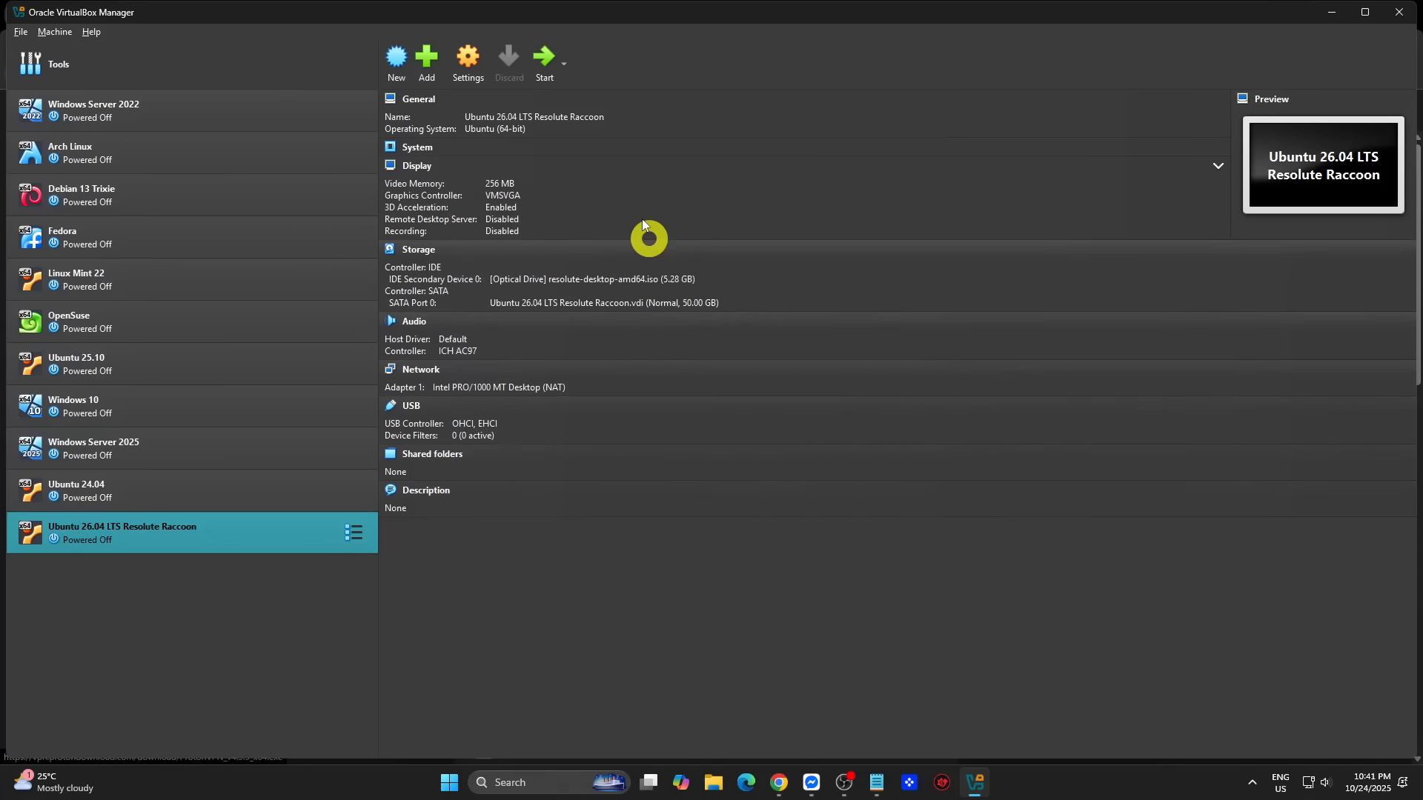
pyautogui.click(542, 58)
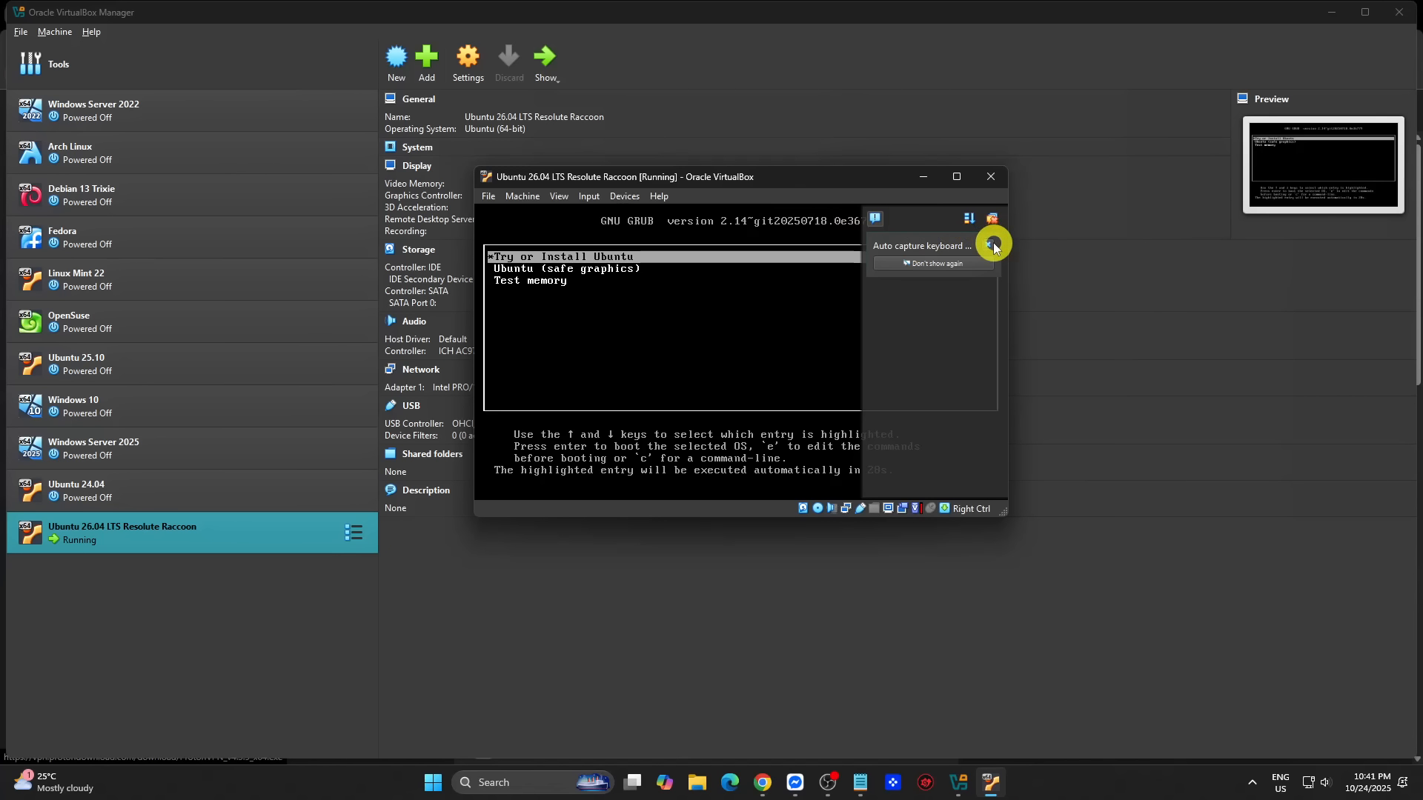
# Dismiss the VirtualBox notices, maximize the VM window and boot 'Try or Install Ubuntu' from GRUB
pyautogui.click(994, 246)
pyautogui.click(957, 177)
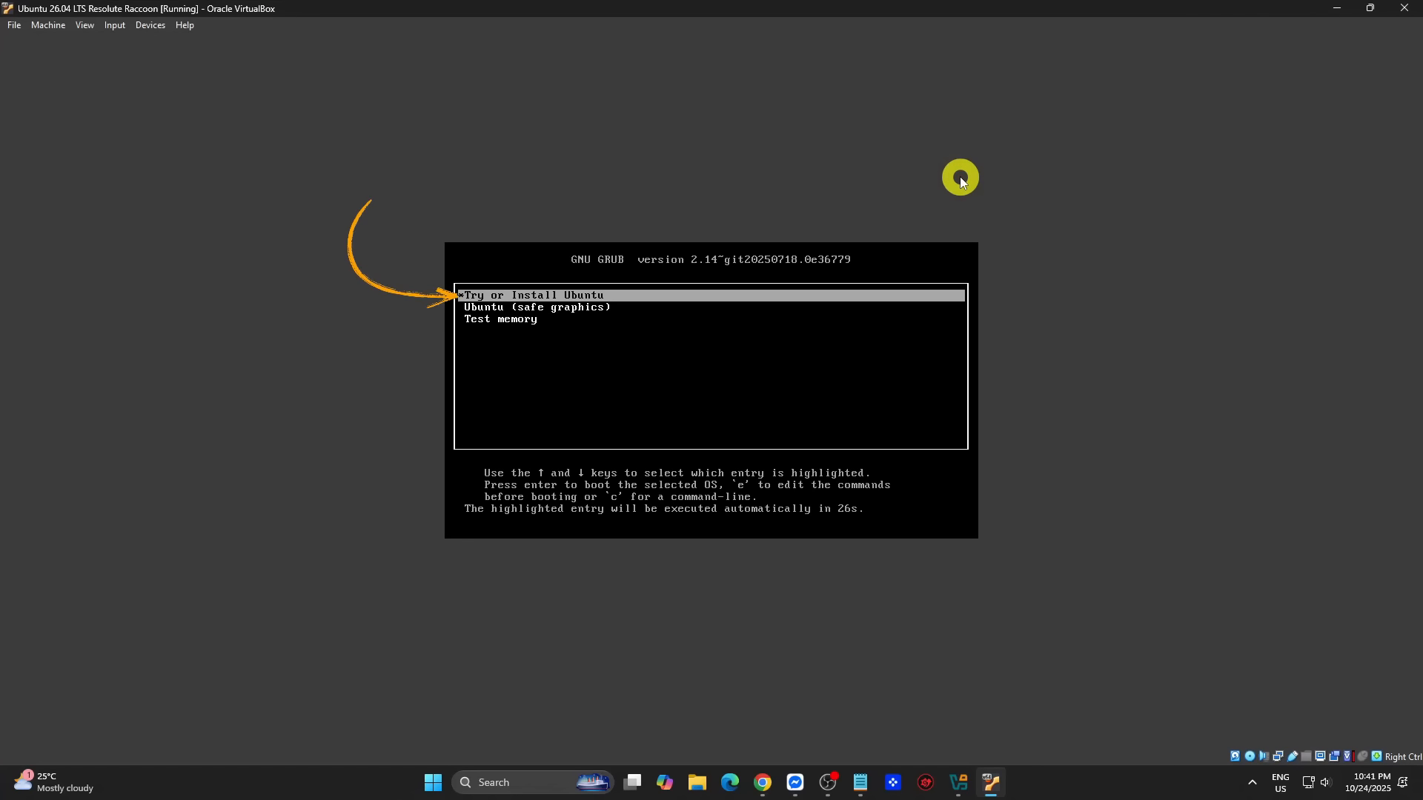
pyautogui.press('Return')
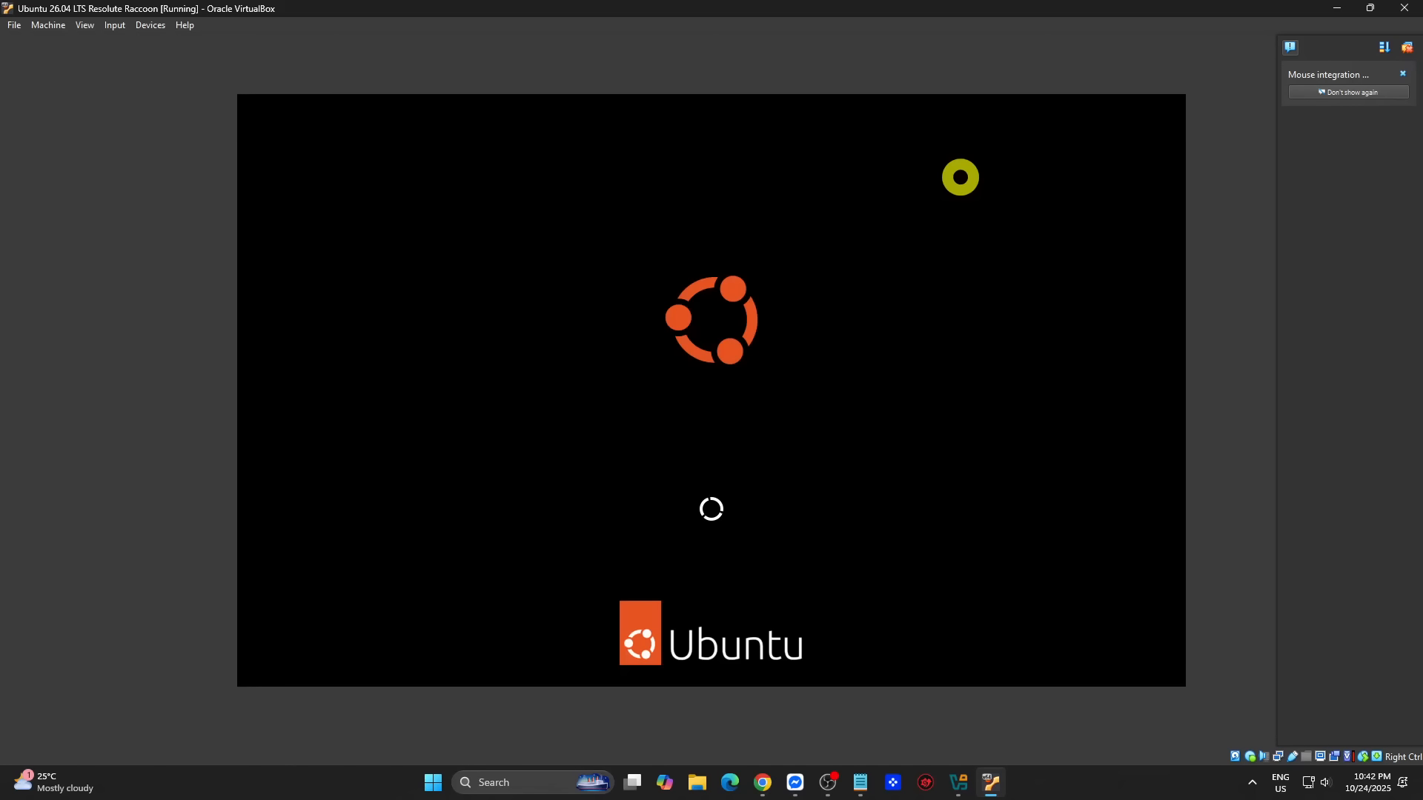
pyautogui.click(1400, 75)
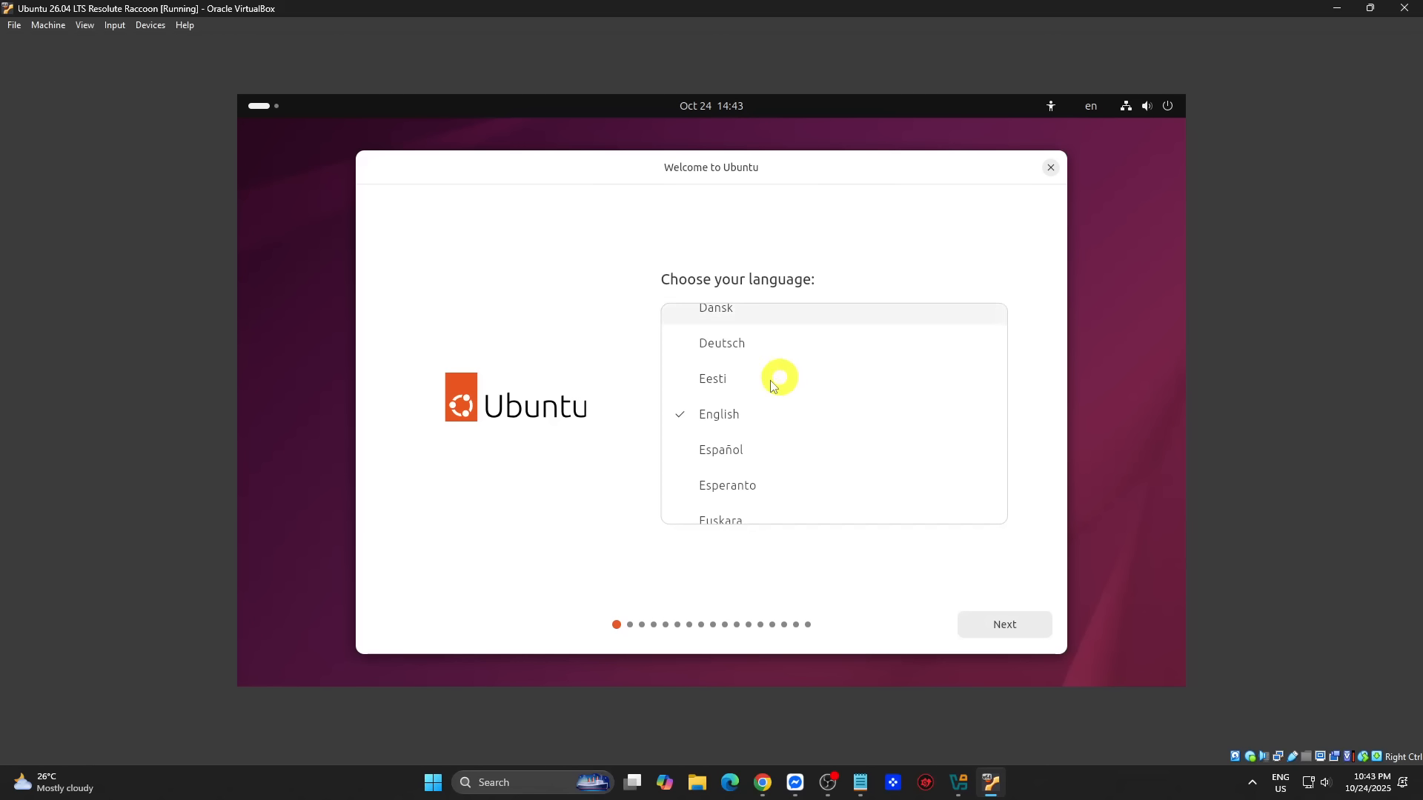
# Accept English, default keyboard, wired network and interactive install, then choose Erase disk without encryption
pyautogui.click(1007, 621)
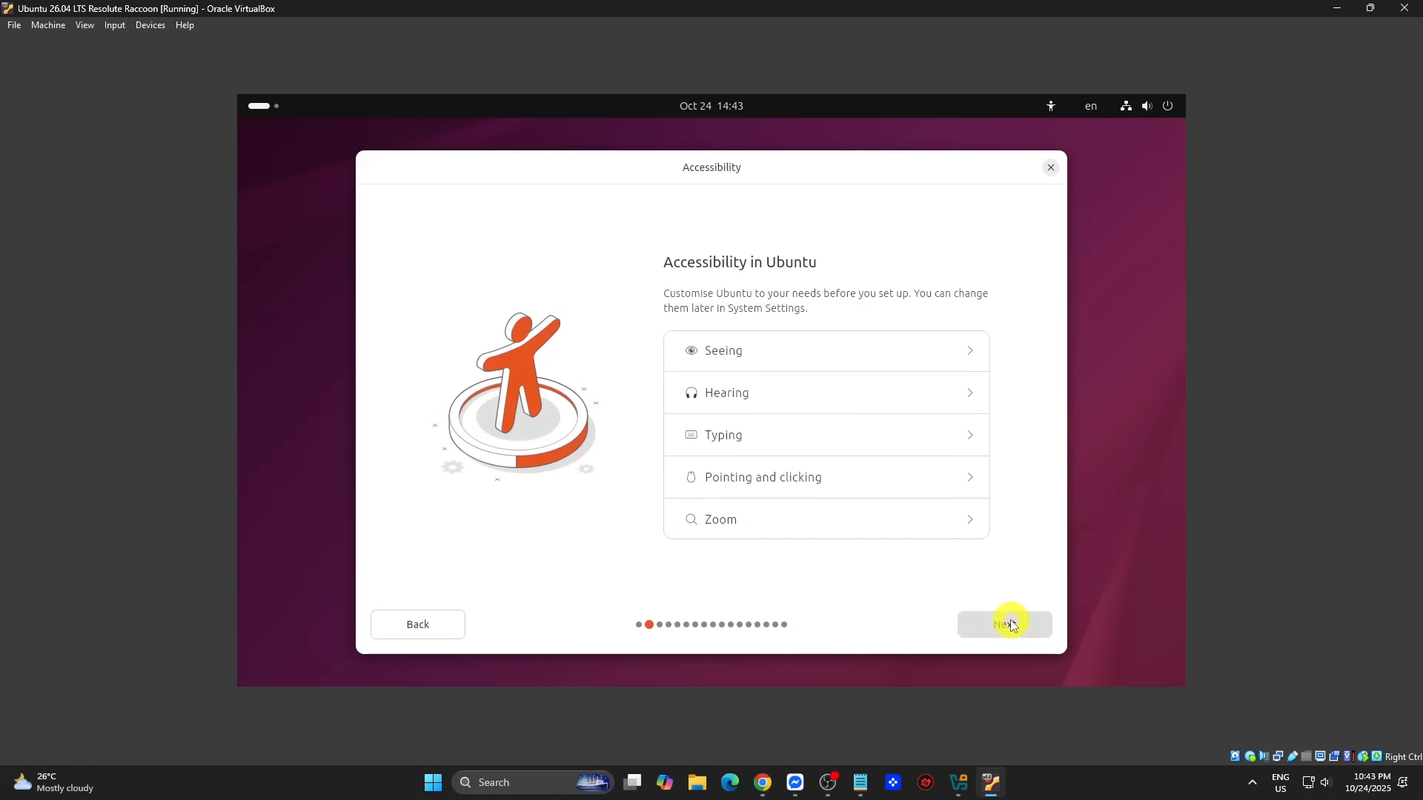
pyautogui.click(1010, 623)
pyautogui.click(1011, 623)
pyautogui.click(1012, 624)
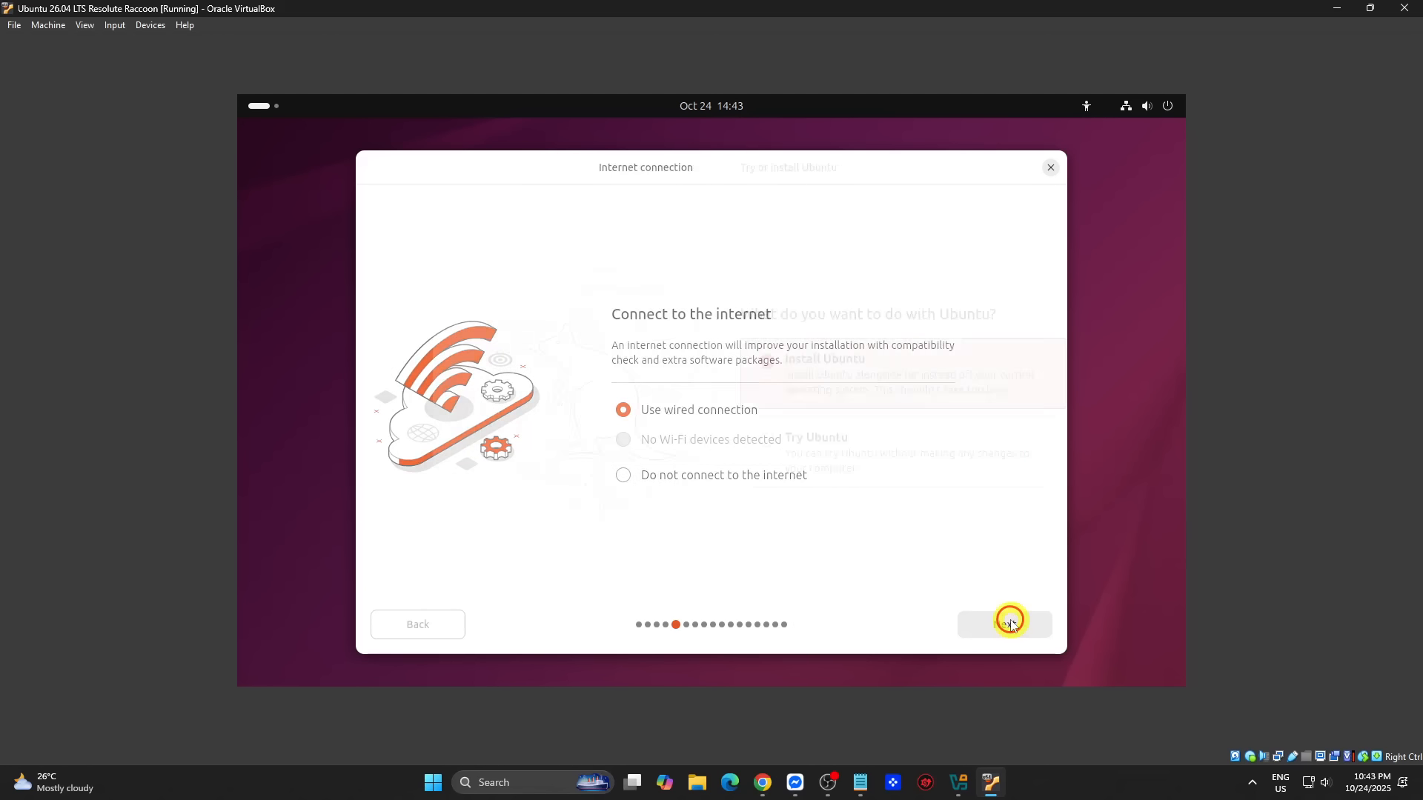
pyautogui.click(1012, 626)
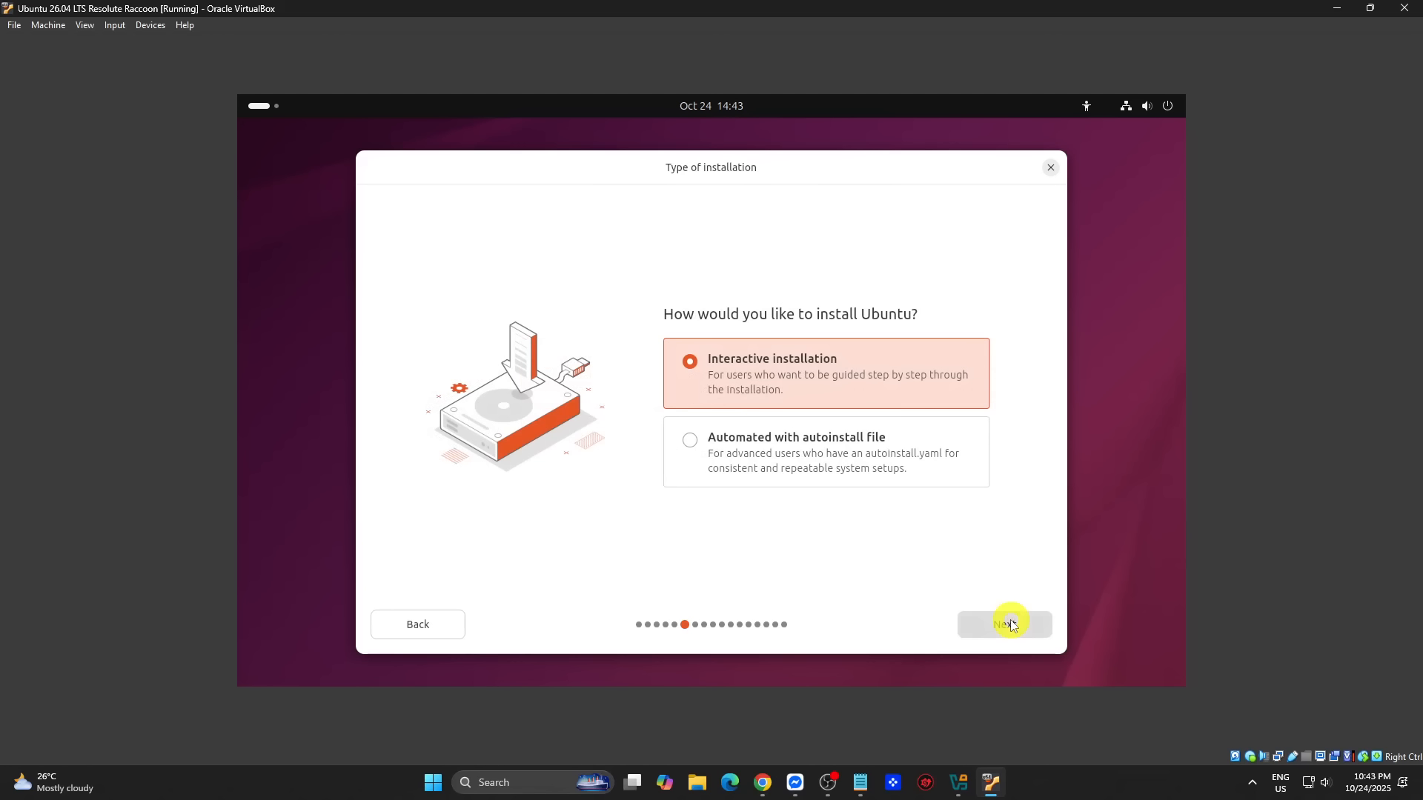
pyautogui.click(1011, 625)
pyautogui.click(1011, 623)
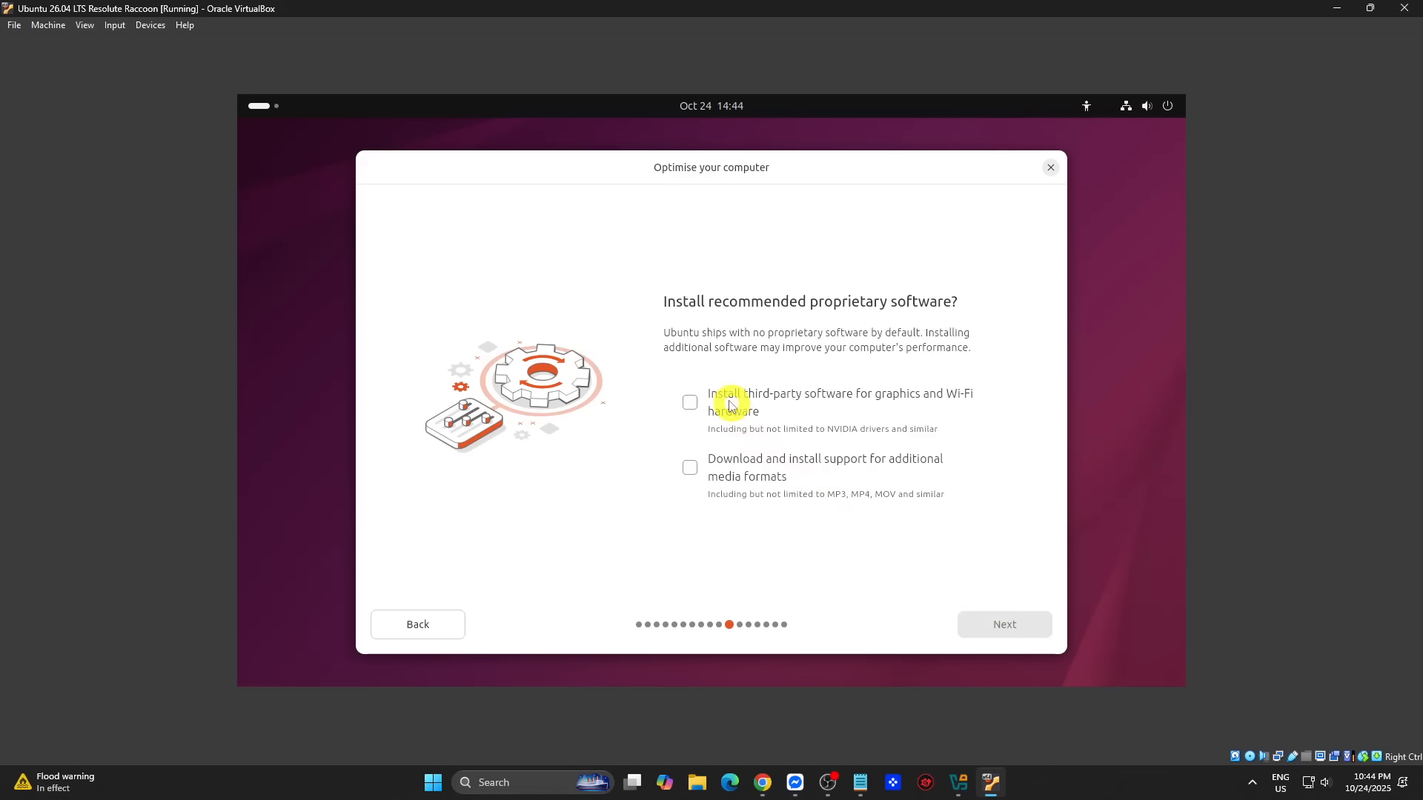
pyautogui.click(690, 408)
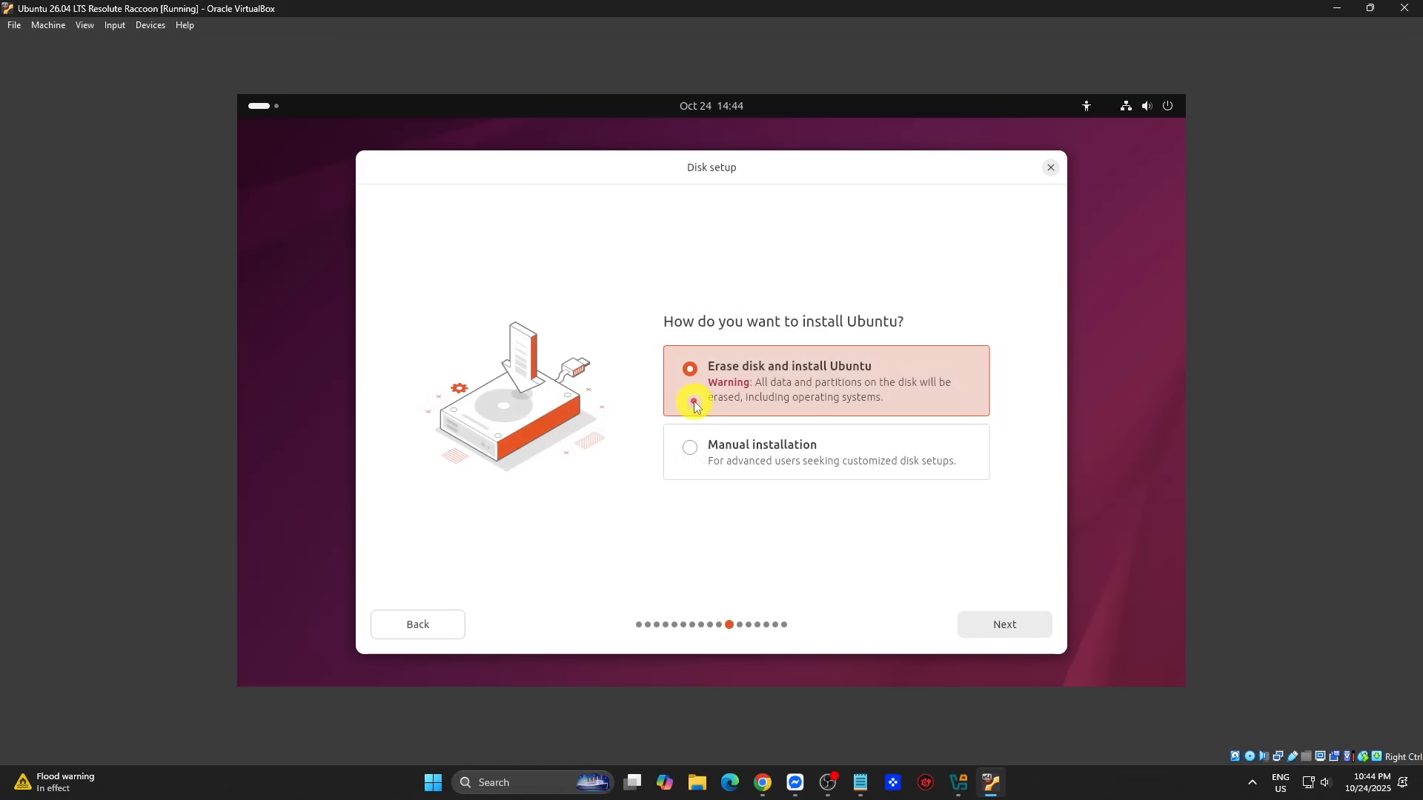
pyautogui.click(993, 627)
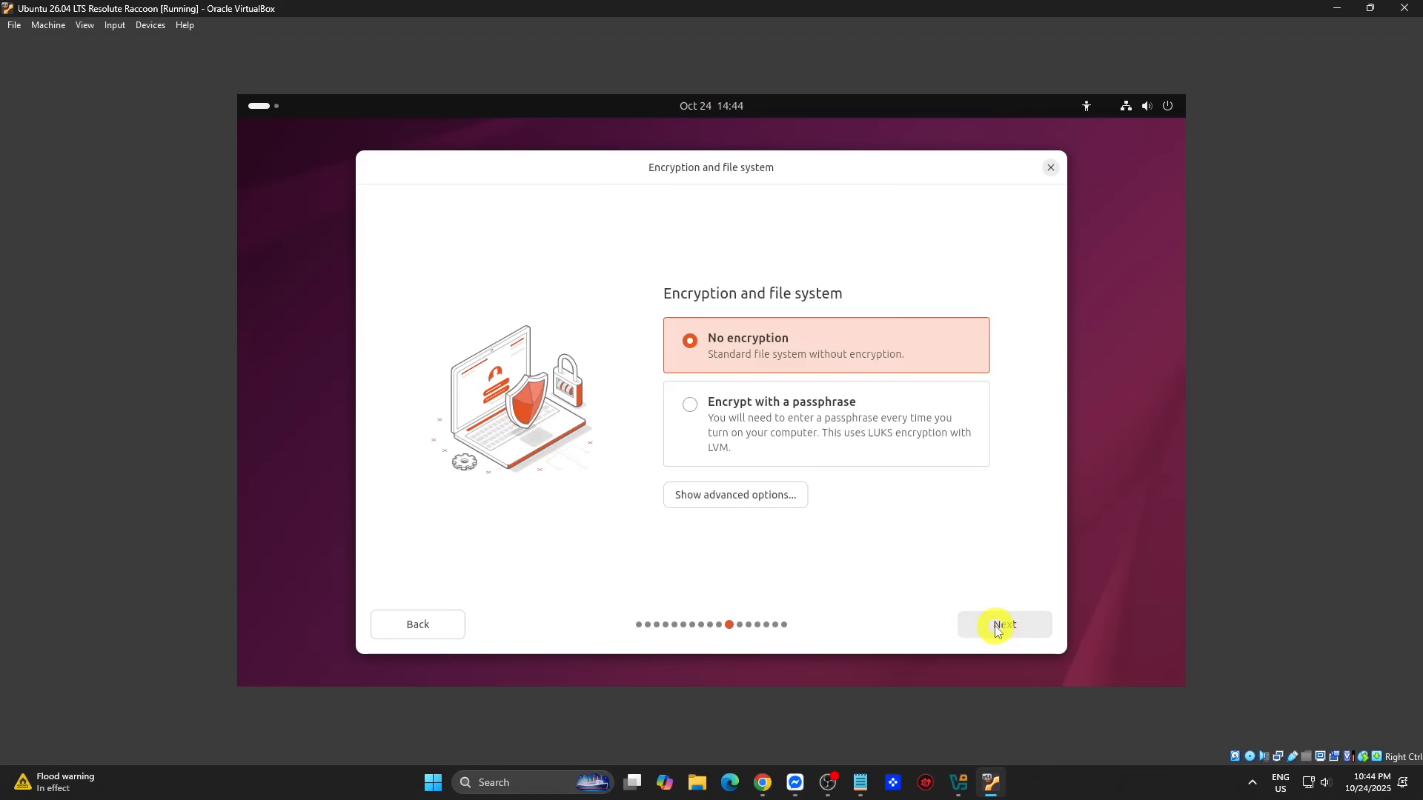
pyautogui.click(1005, 623)
# Fill in the account (full name, computer name 'ubunturaccoon', username, password), keep Asia/Manila, and install
pyautogui.write('Mark Vincent Bandibas')
pyautogui.press('Tab')
pyautogui.write('ubuntura')
pyautogui.write('ccoon')
pyautogui.press('Tab')
pyautogui.write('markh')
pyautogui.press('Tab')
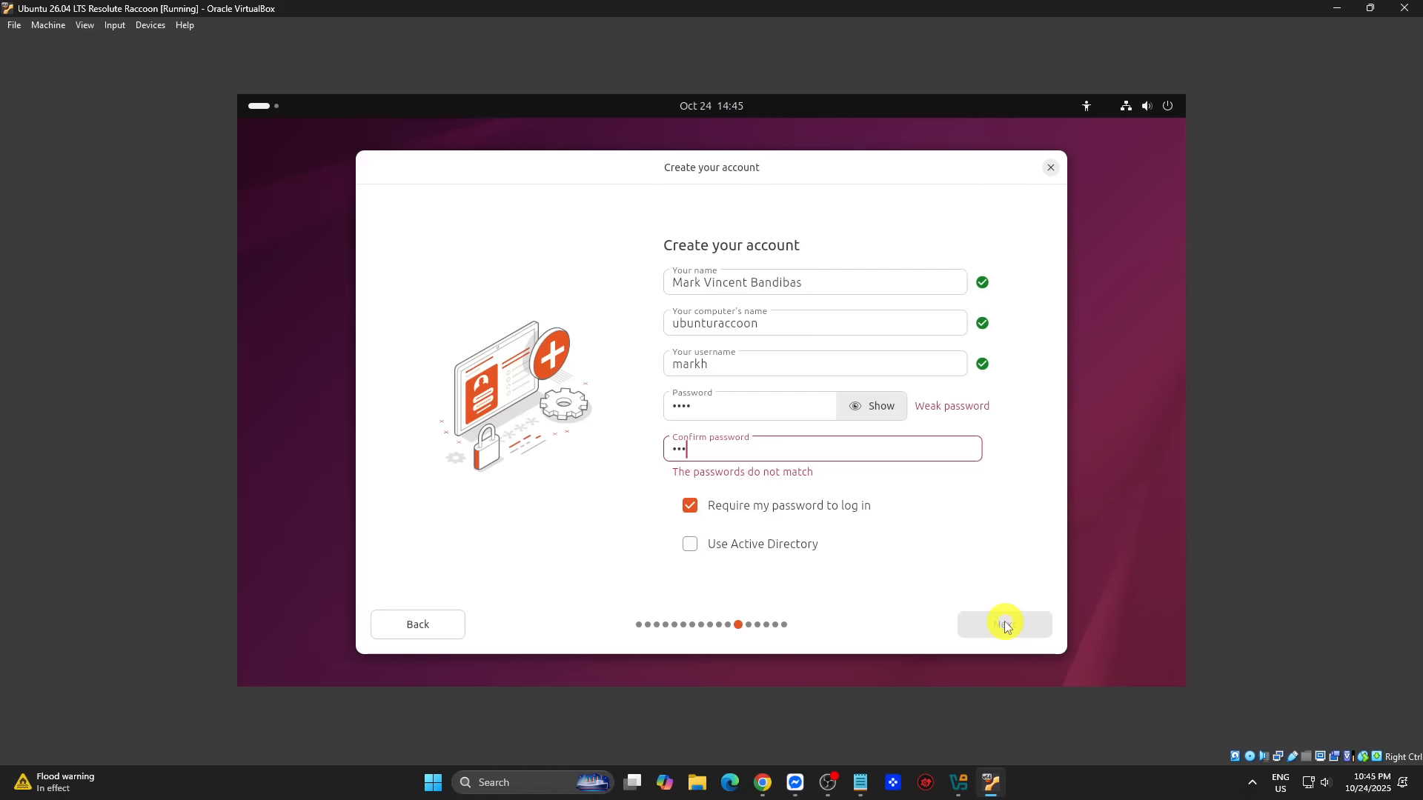
pyautogui.write('•')
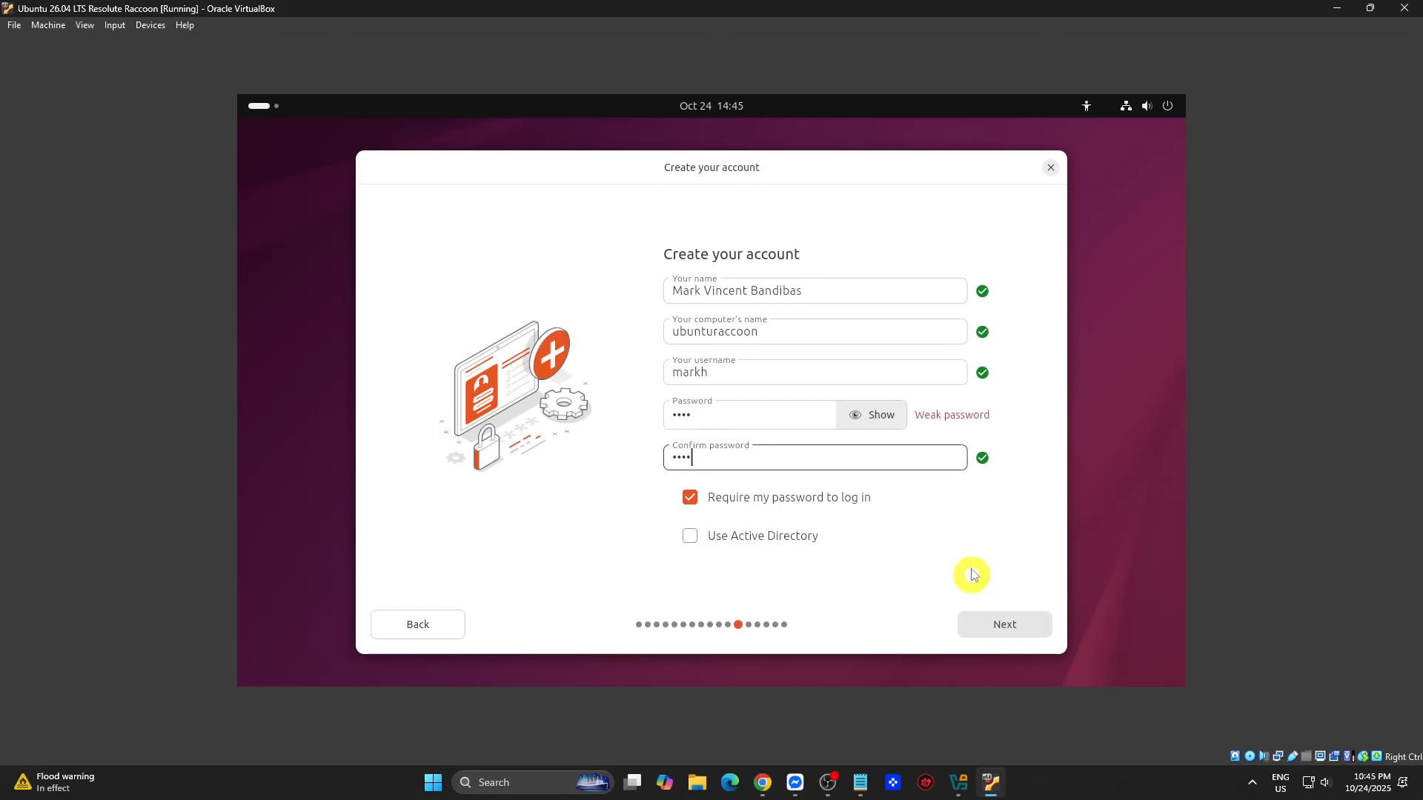
pyautogui.click(1022, 623)
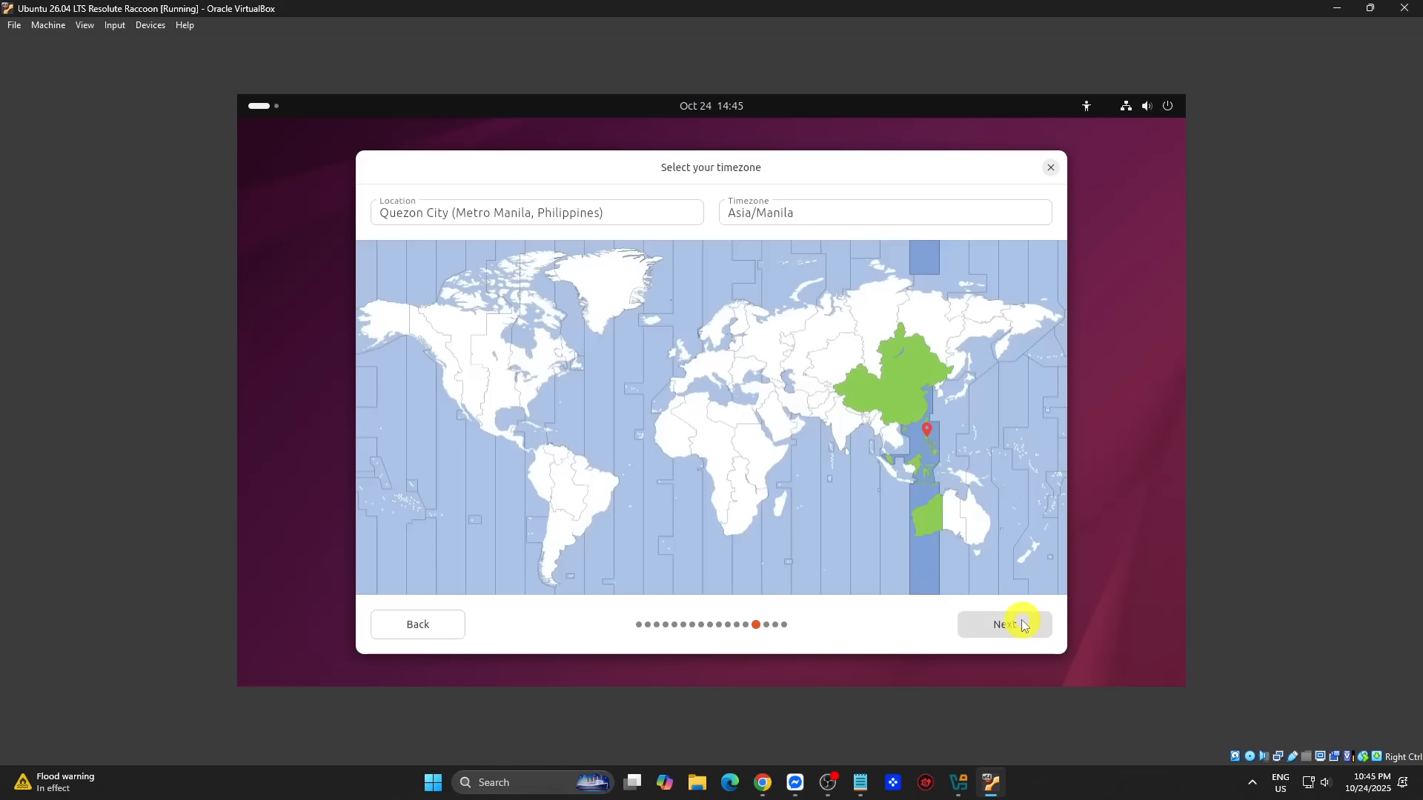
pyautogui.click(997, 623)
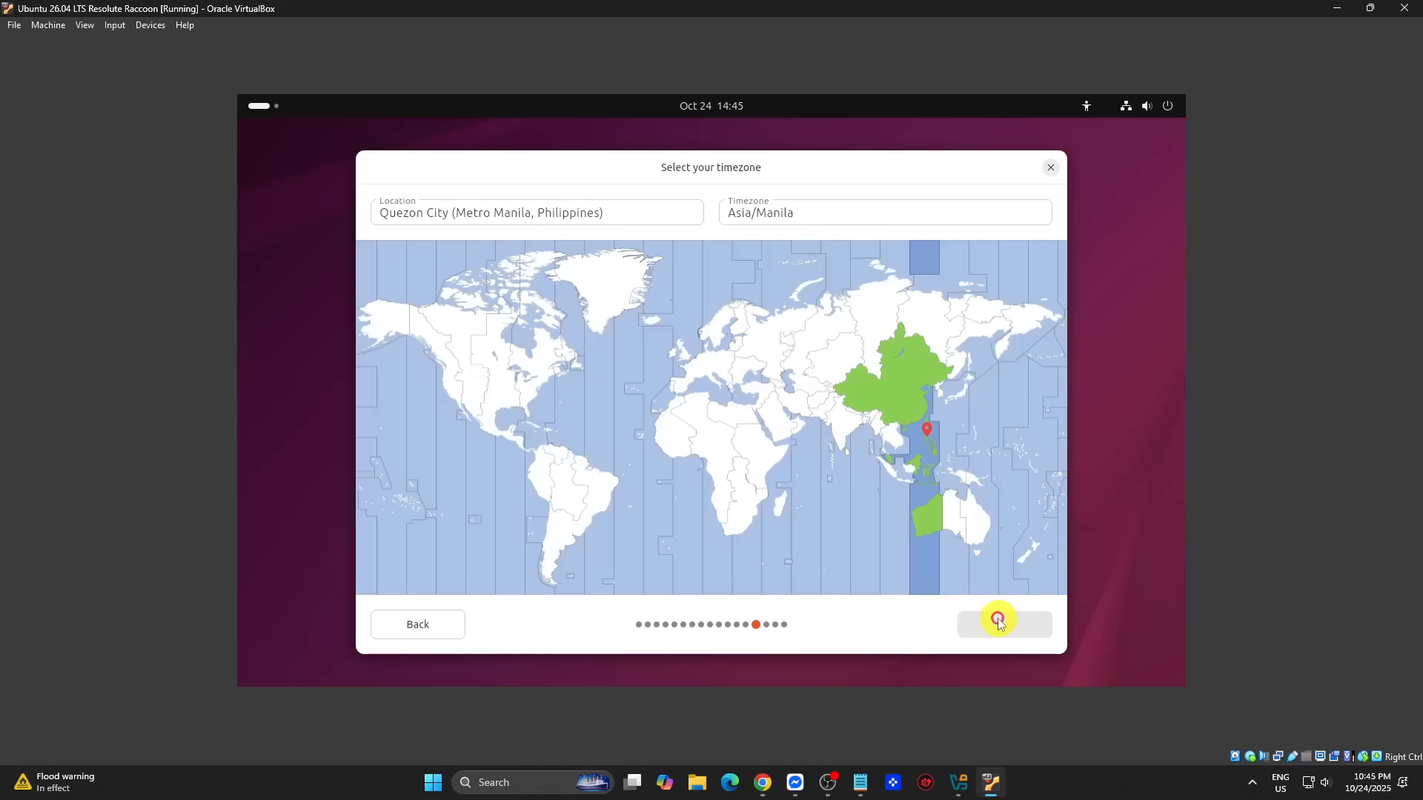
pyautogui.click(999, 623)
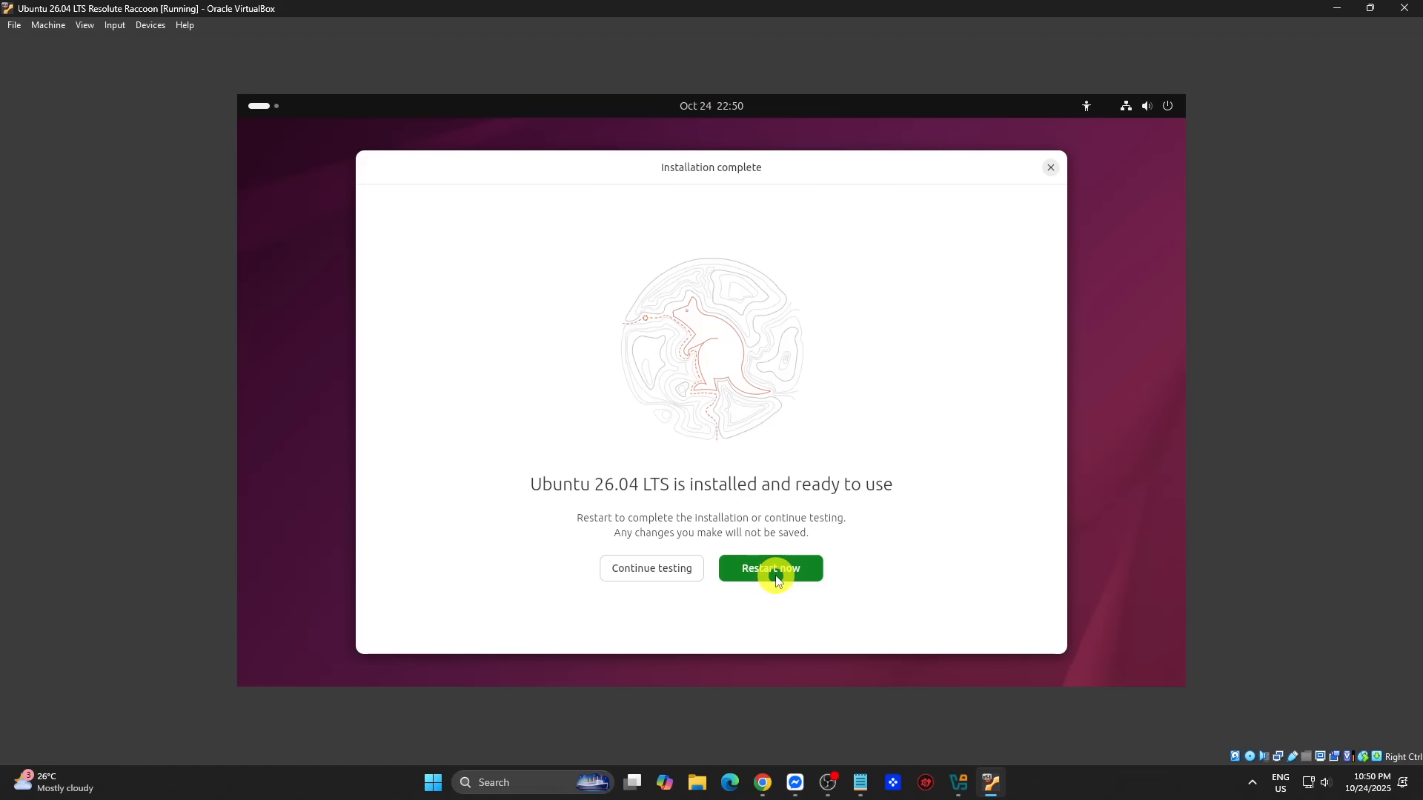
# Restart into the installed system, confirm the install medium is removed, and select the user at login
pyautogui.click(774, 572)
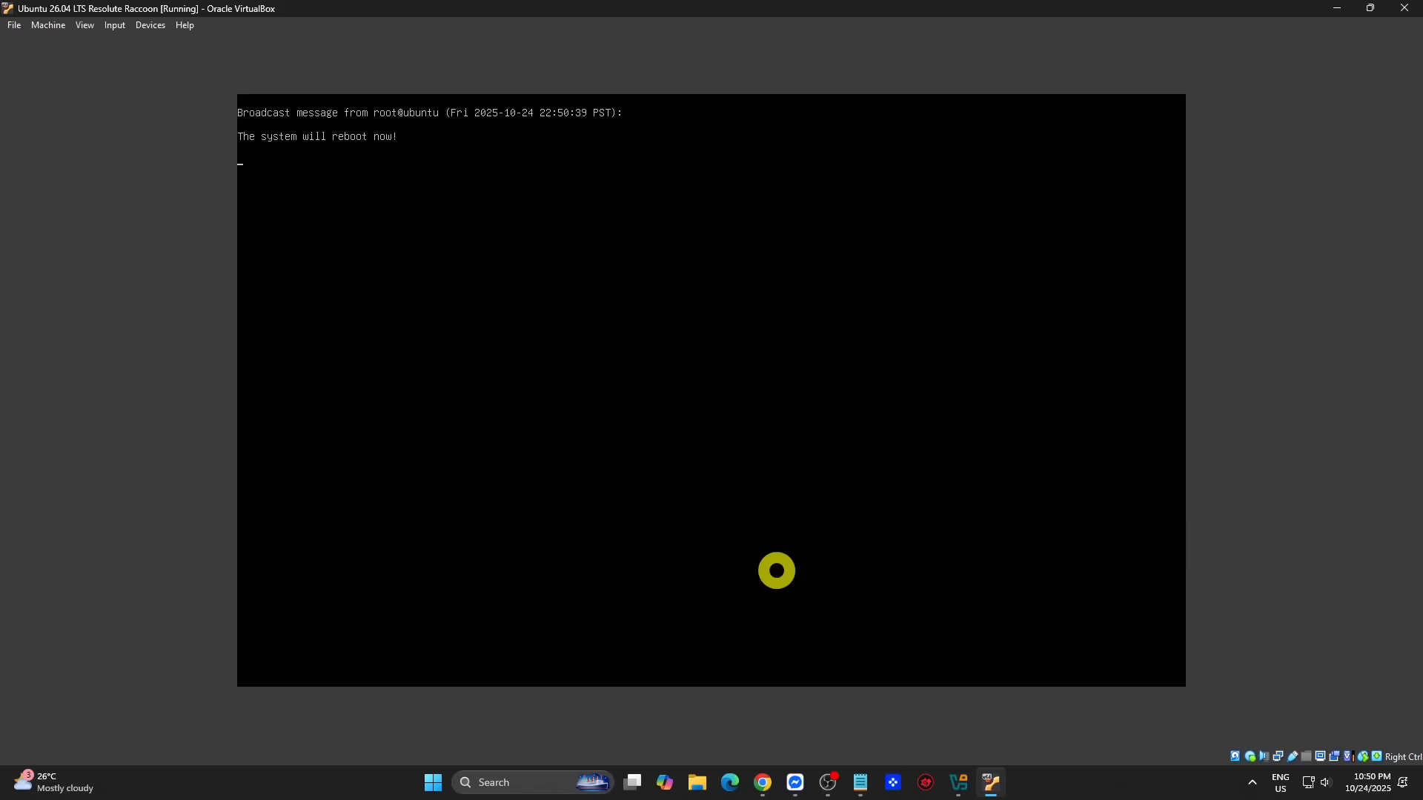
pyautogui.press('Return')
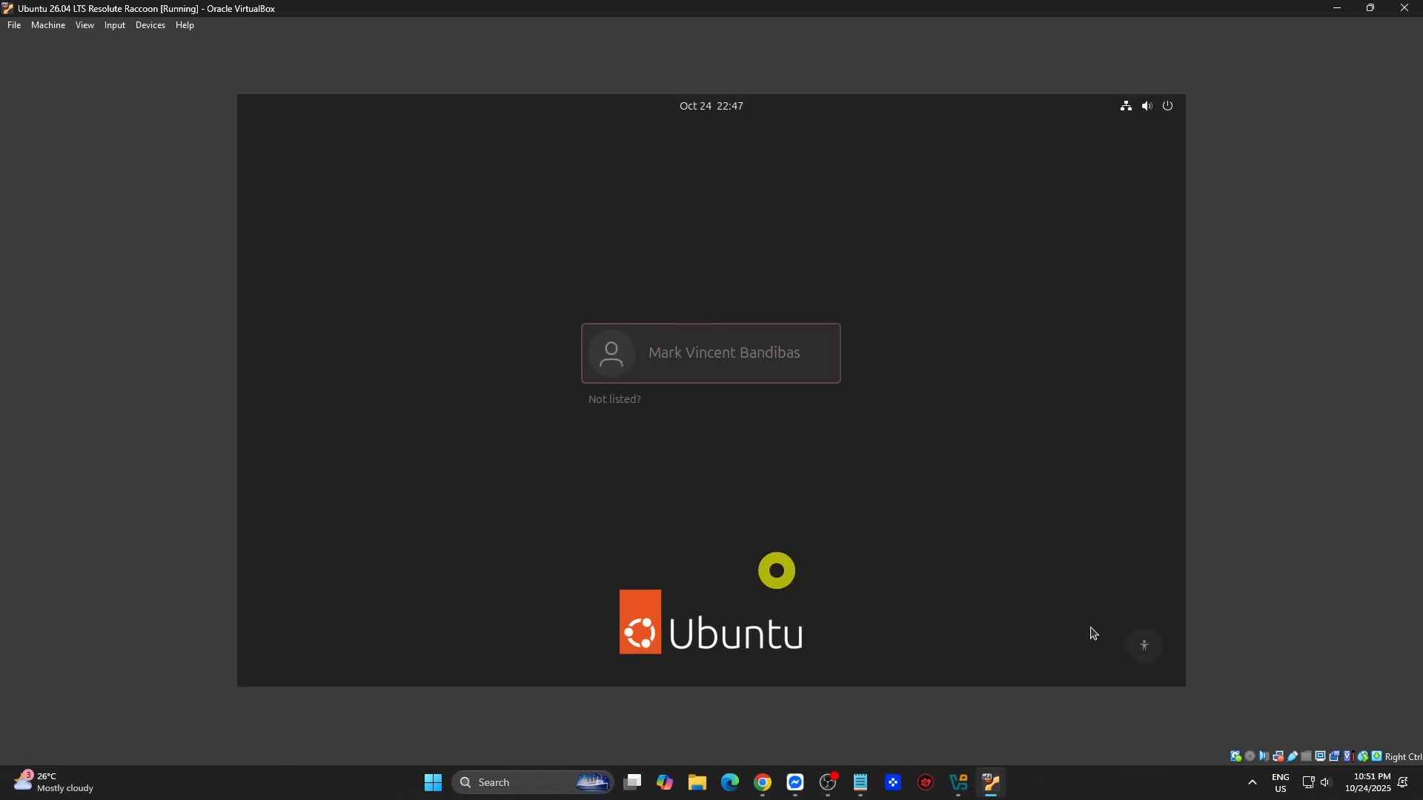
pyautogui.click(743, 372)
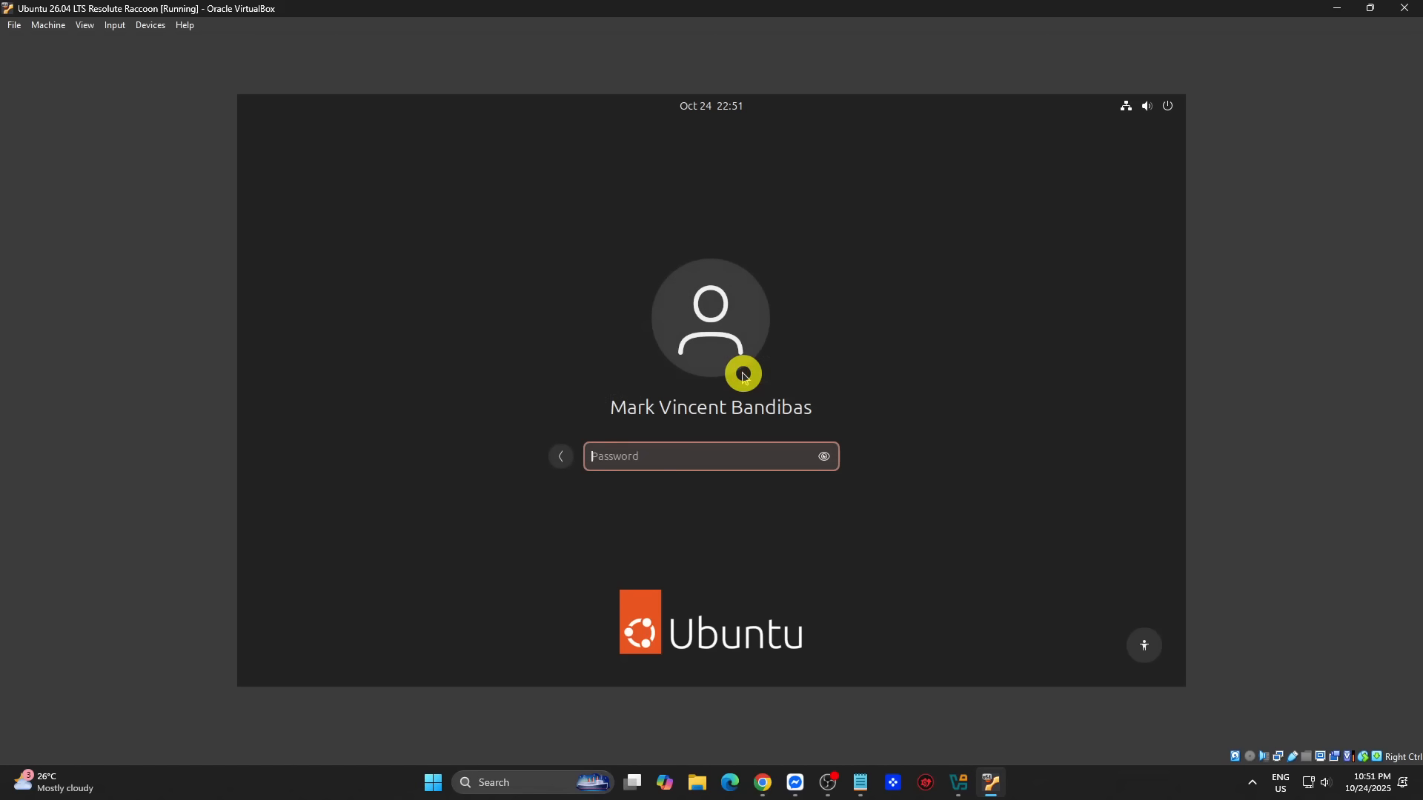